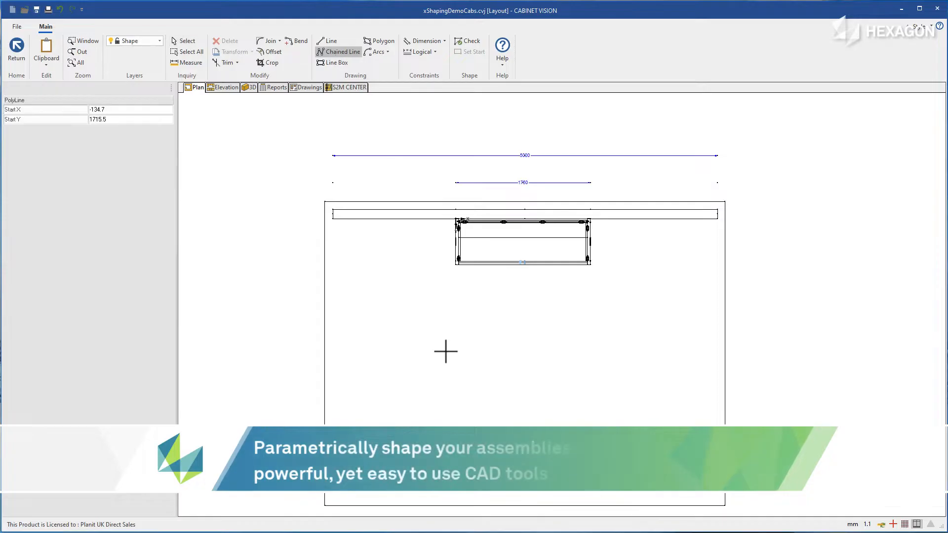
- Draw a chained-line outline in plan with a 600 mm end line, two 2000 mm sides and a second end line parallel to the vertical side
{"action": "left_click", "coordinate": [446, 337]}
{"action": "type", "text": "60"}
{"action": "key", "text": "Return"}
{"action": "type", "text": "20"}
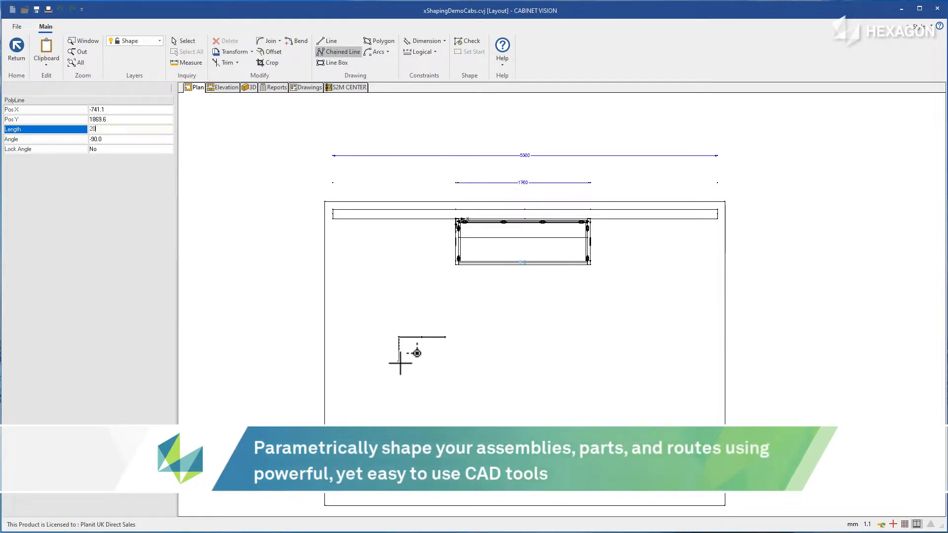
{"action": "type", "text": "0"}
{"action": "key", "text": "Return"}
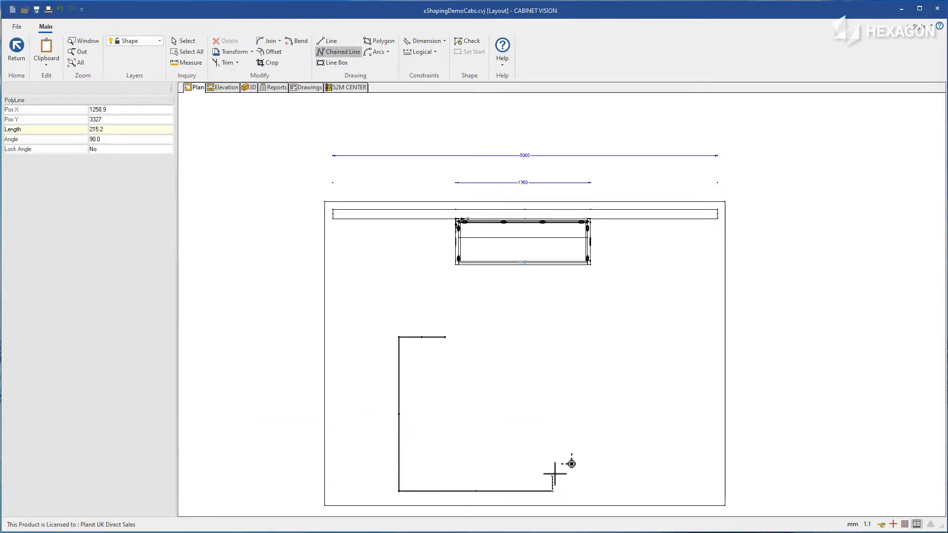
{"action": "key", "text": "Escape"}
{"action": "scroll", "coordinate": [393, 339], "scroll_direction": "up", "scroll_amount": 1}
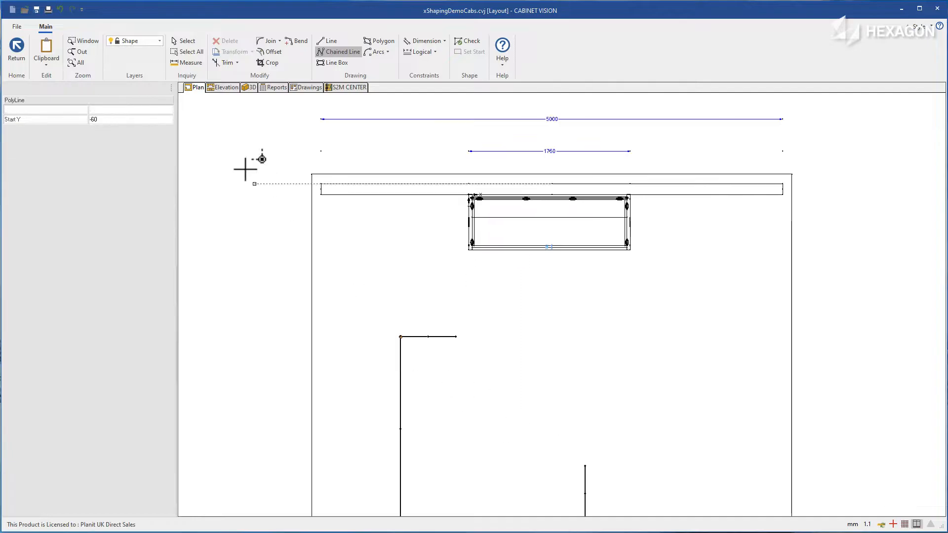
- Fillet the two long sides of the outline with a 2000 mm radius
{"action": "left_click", "coordinate": [270, 43]}
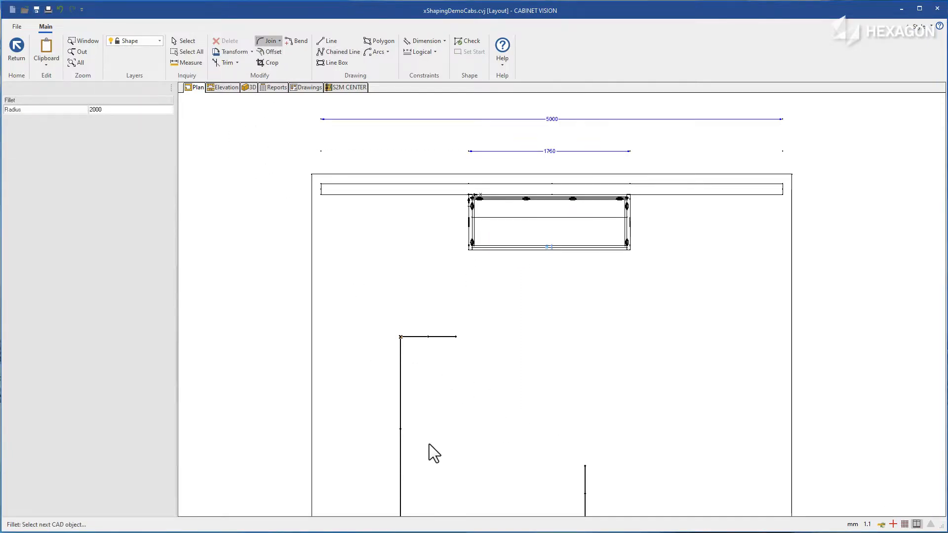
{"action": "middle_click_drag", "start_coordinate": [425, 477], "coordinate": [416, 418]}
{"action": "scroll", "coordinate": [416, 435], "scroll_direction": "up", "scroll_amount": 1}
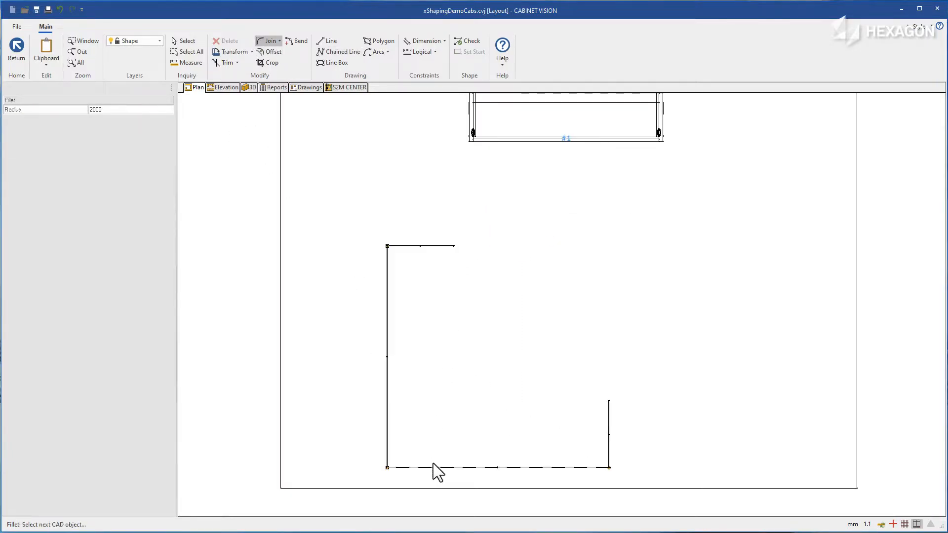
- Offset the outer arc inward to close the curved outline between its end lines, check the shape and return to the layout
{"action": "left_click", "coordinate": [271, 53]}
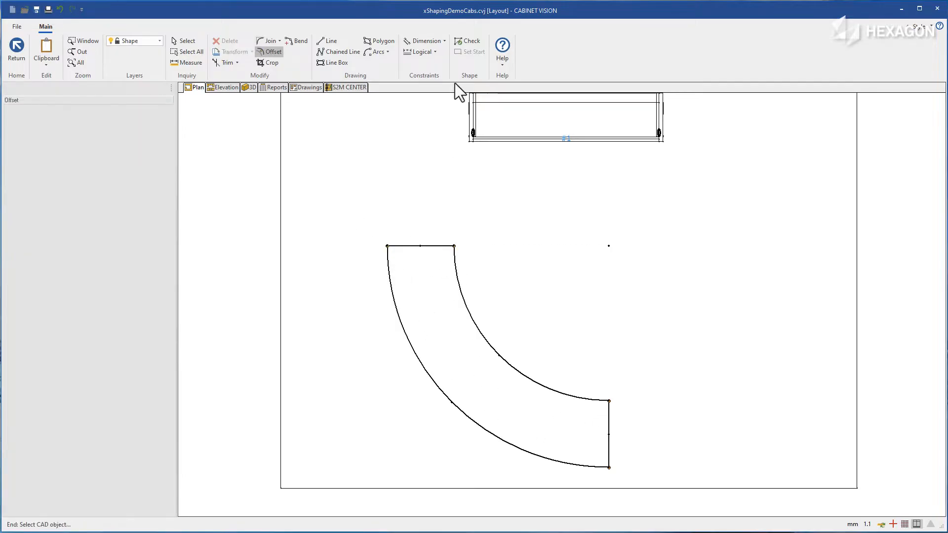
{"action": "left_click", "coordinate": [464, 42]}
{"action": "left_click", "coordinate": [16, 46]}
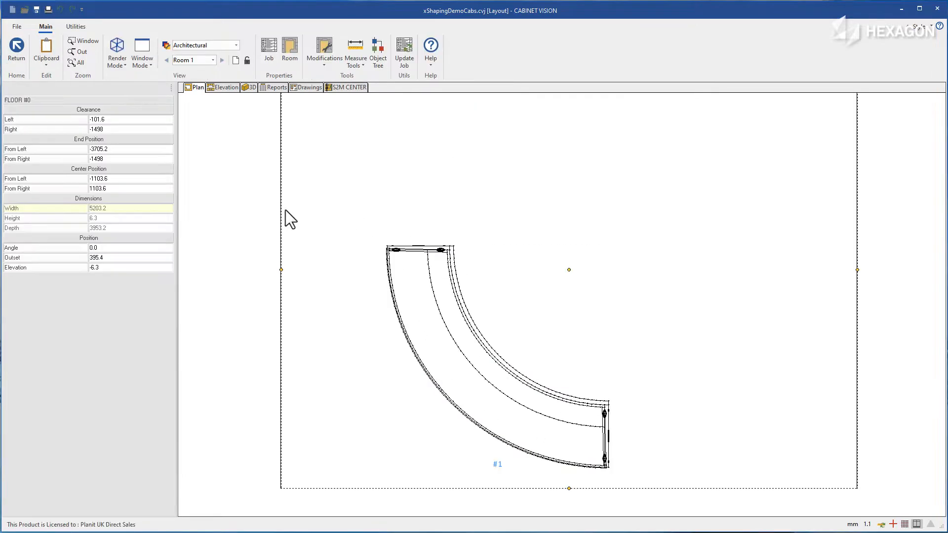
- Open the curved counter assembly for editing and show its face section
{"action": "double_click", "coordinate": [425, 284]}
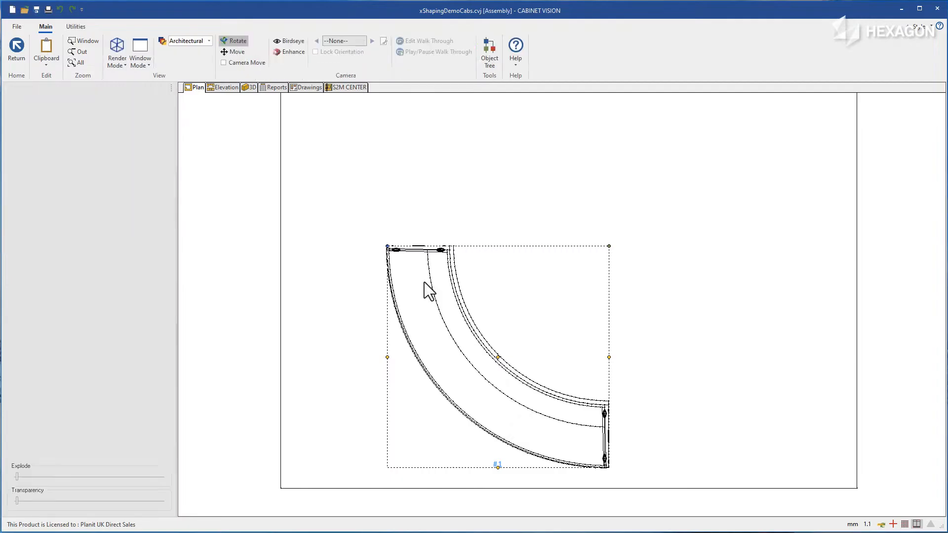
{"action": "left_click_drag", "start_coordinate": [413, 437], "coordinate": [523, 453]}
{"action": "left_click", "coordinate": [463, 169]}
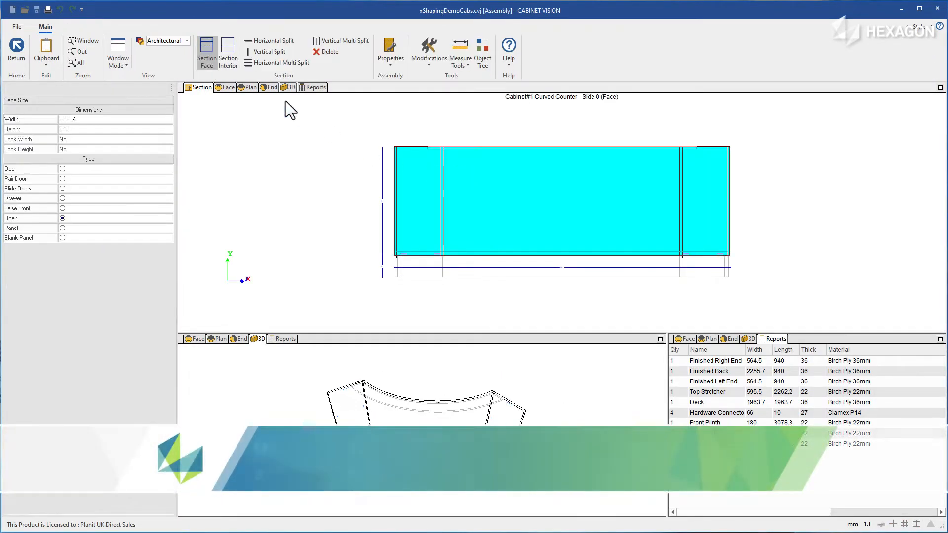
- Split the counter's section interior into four equal openings separated by fixed shelves, and resize the 3D and report views
{"action": "left_click", "coordinate": [234, 54]}
{"action": "left_click", "coordinate": [520, 196]}
{"action": "left_click", "coordinate": [286, 64]}
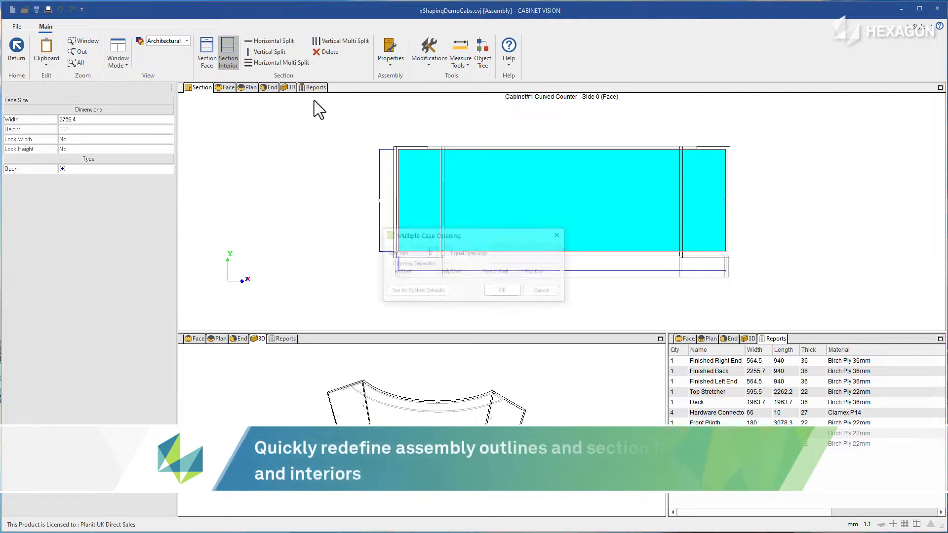
{"action": "left_click", "coordinate": [480, 273]}
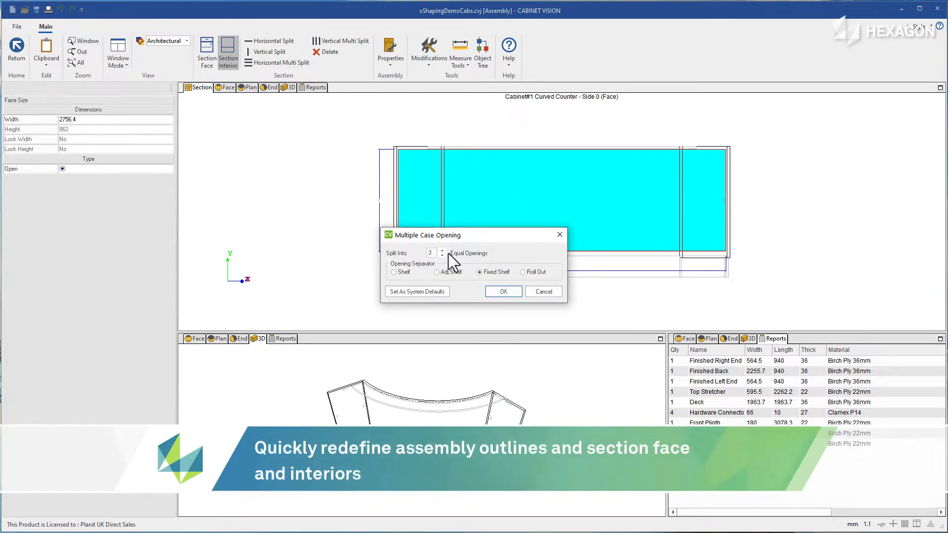
{"action": "left_click", "coordinate": [503, 291]}
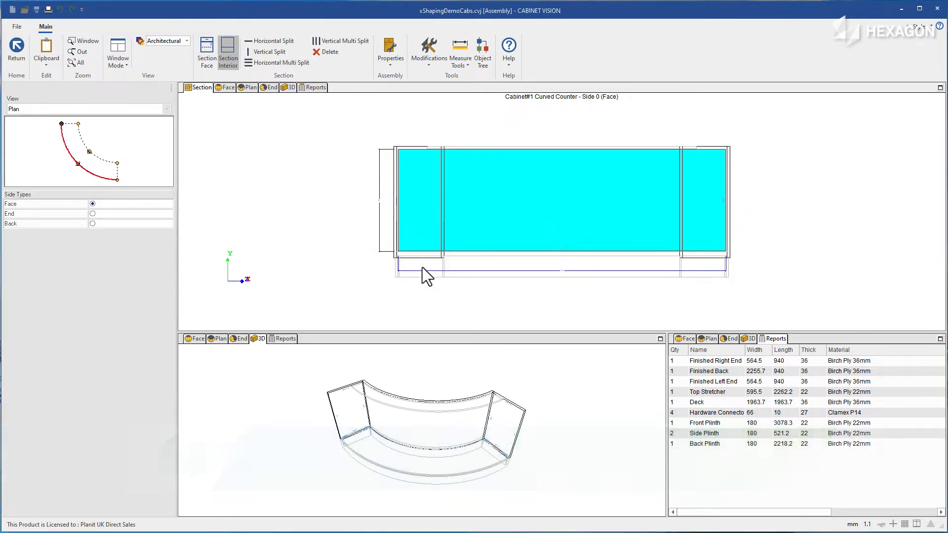
{"action": "left_click", "coordinate": [370, 408]}
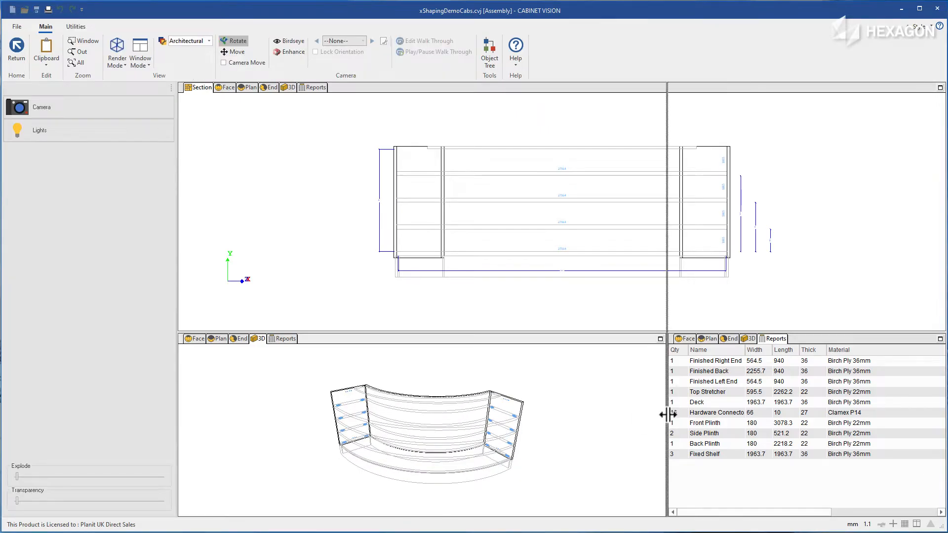
{"action": "left_click_drag", "start_coordinate": [667, 414], "coordinate": [603, 420]}
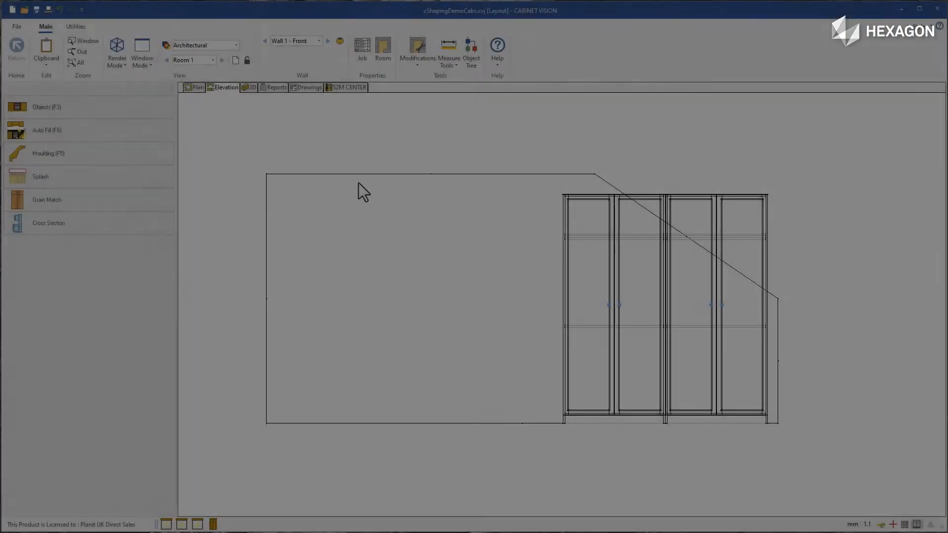
- Open the elevation shape of the tall cabinet beside the low wall end and draw a chained line along the sloping ceiling
{"action": "left_click", "coordinate": [694, 235]}
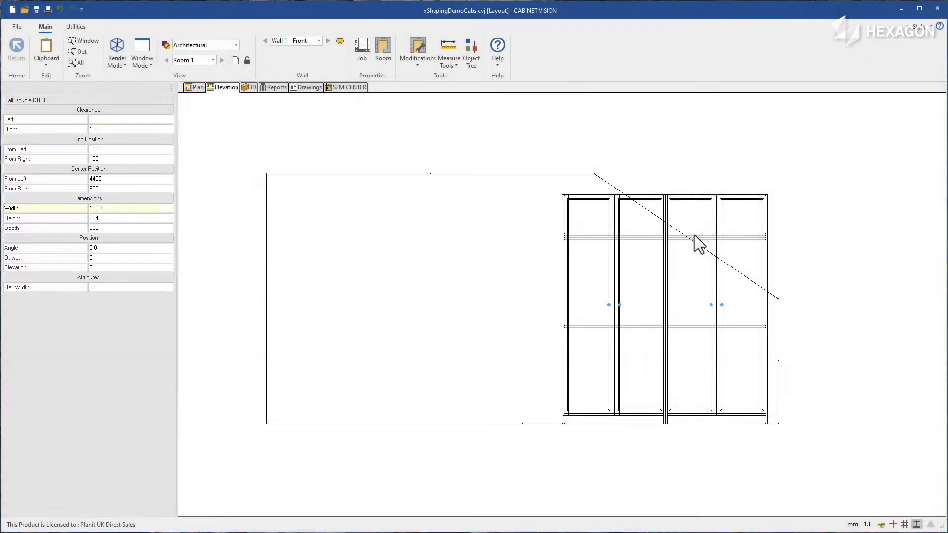
{"action": "right_click", "coordinate": [694, 235]}
{"action": "left_click", "coordinate": [671, 283]}
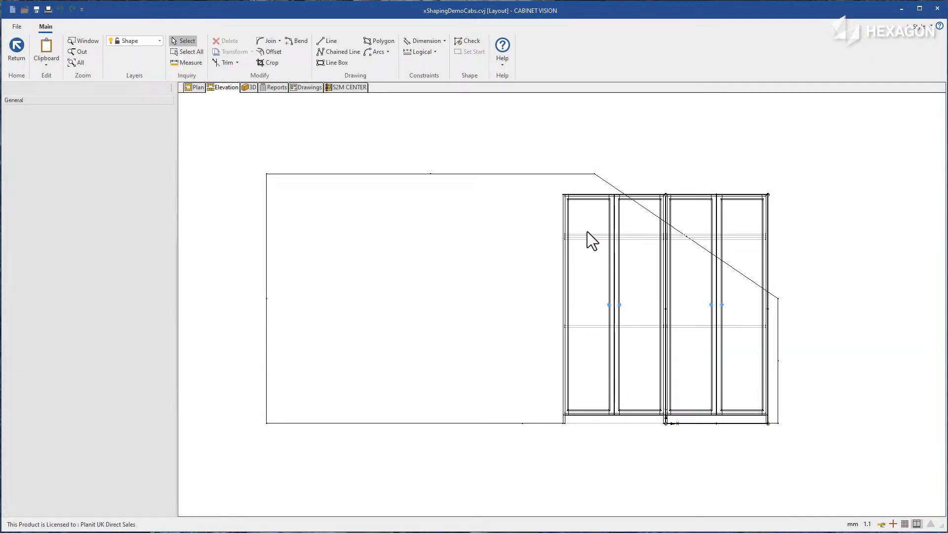
{"action": "left_click", "coordinate": [342, 52]}
{"action": "left_click", "coordinate": [778, 298]}
{"action": "left_click", "coordinate": [594, 174]}
{"action": "key", "text": "Escape"}
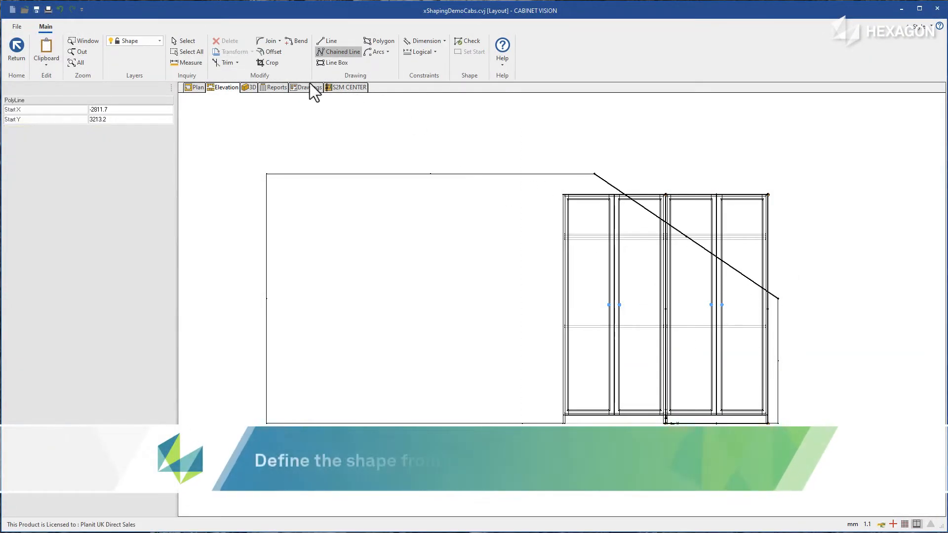
- Trim away the cabinet outline above the slope and the excess line ends, check the shape and apply it to the cabinet
{"action": "left_click", "coordinate": [236, 63]}
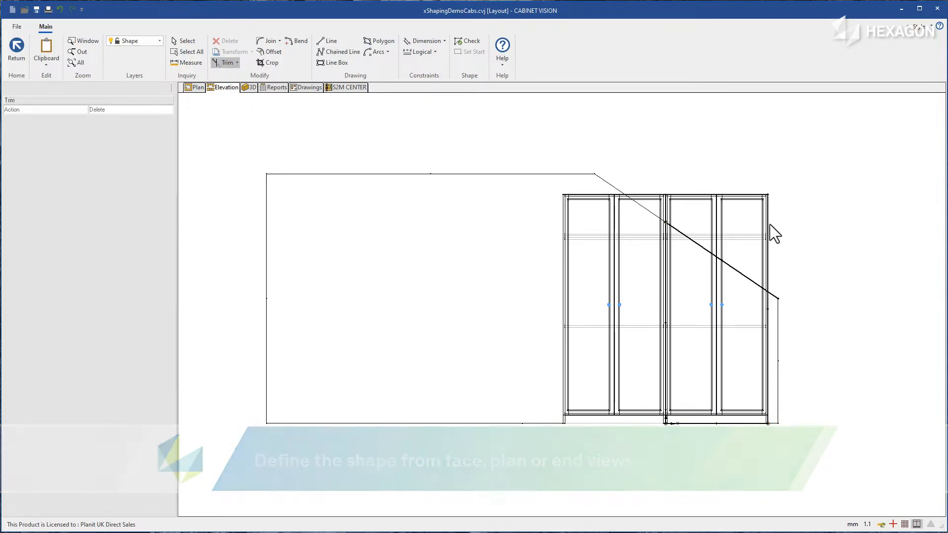
{"action": "left_click", "coordinate": [774, 296]}
{"action": "key", "text": "Escape"}
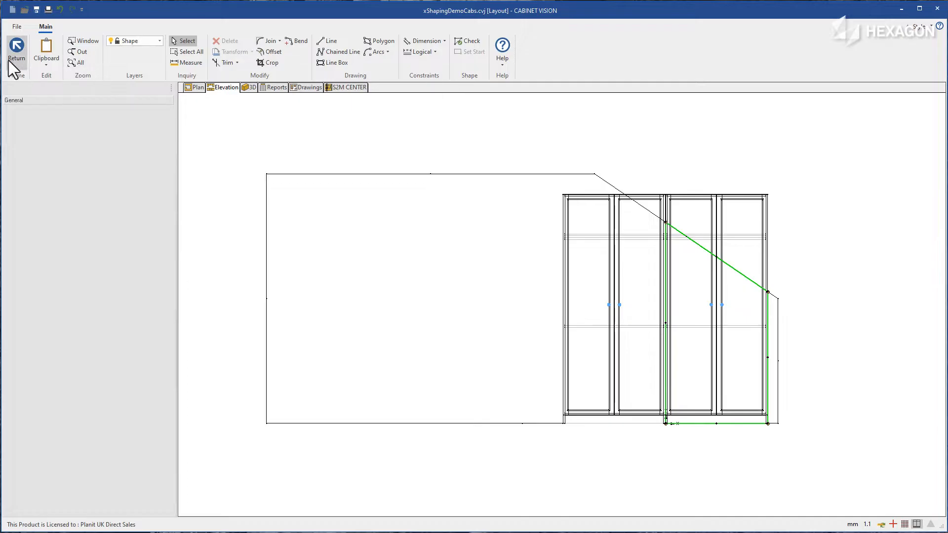
{"action": "left_click", "coordinate": [16, 50]}
{"action": "left_click", "coordinate": [437, 298]}
- Edit the elevation shape of the remaining full-height cabinet and draw a chained line along the sloping ceiling across its corner
{"action": "right_click", "coordinate": [604, 290]}
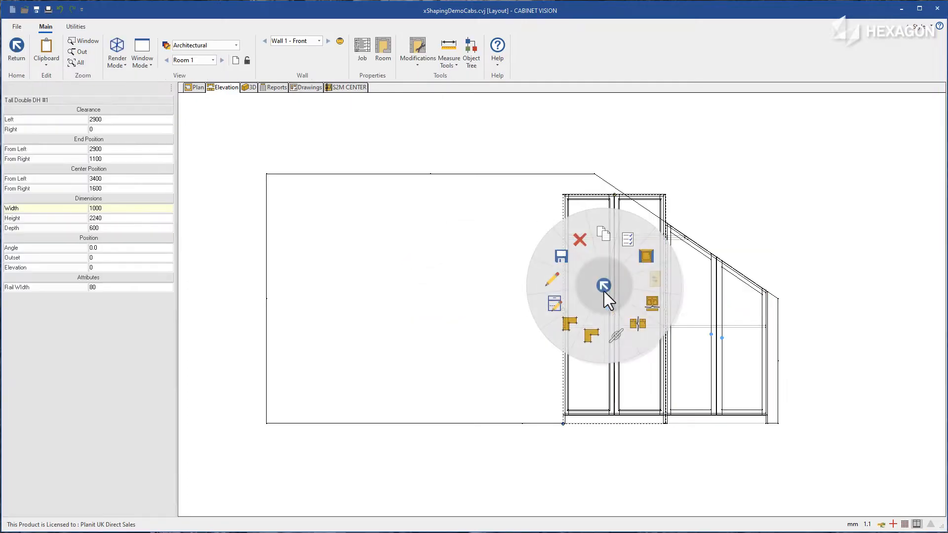
{"action": "left_click", "coordinate": [592, 332]}
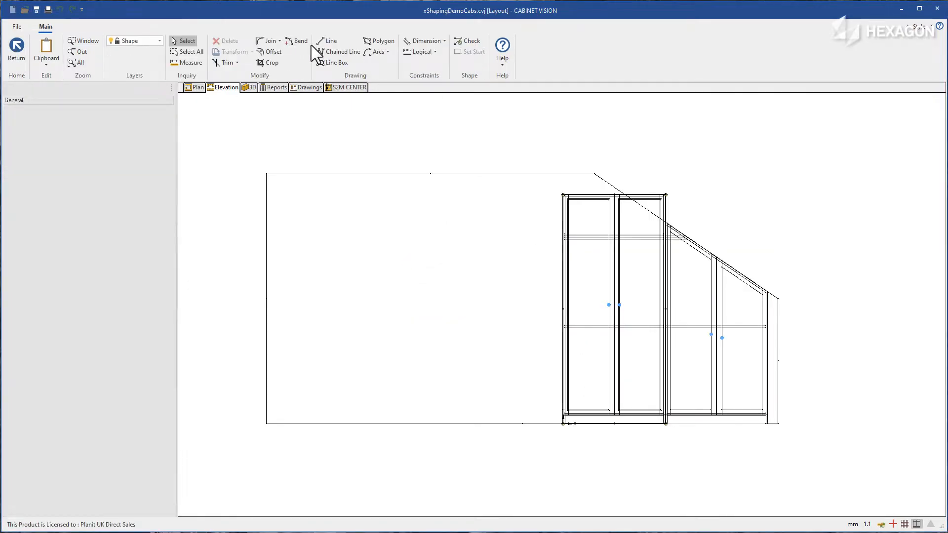
{"action": "left_click", "coordinate": [337, 52]}
{"action": "left_click", "coordinate": [596, 172]}
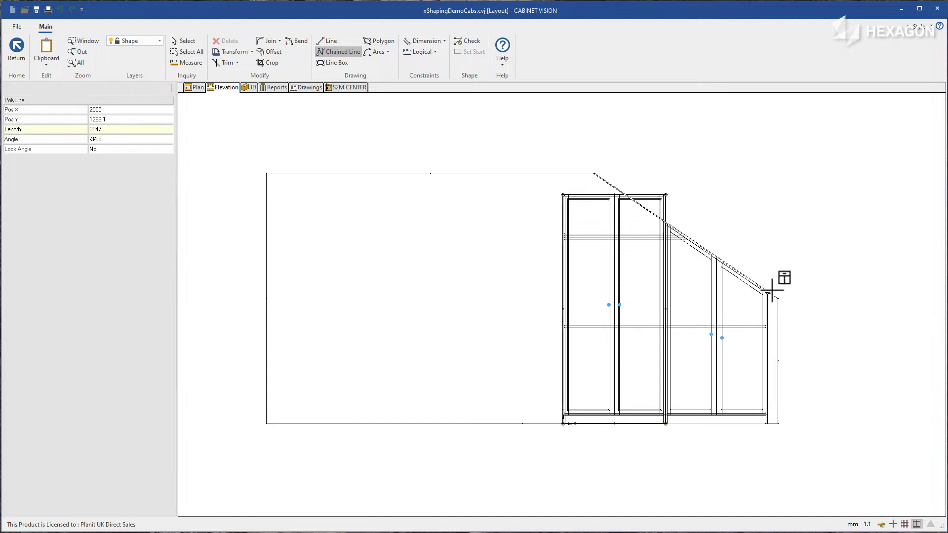
{"action": "left_click", "coordinate": [778, 298]}
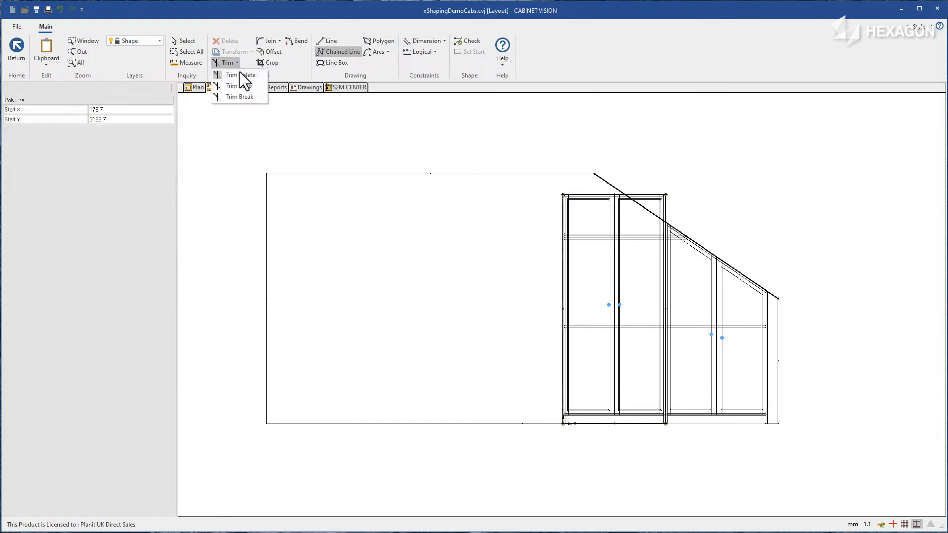
- Trim the second cabinet's outline to the slope with Trim Delete, check the shape and apply it
{"action": "left_click", "coordinate": [241, 74]}
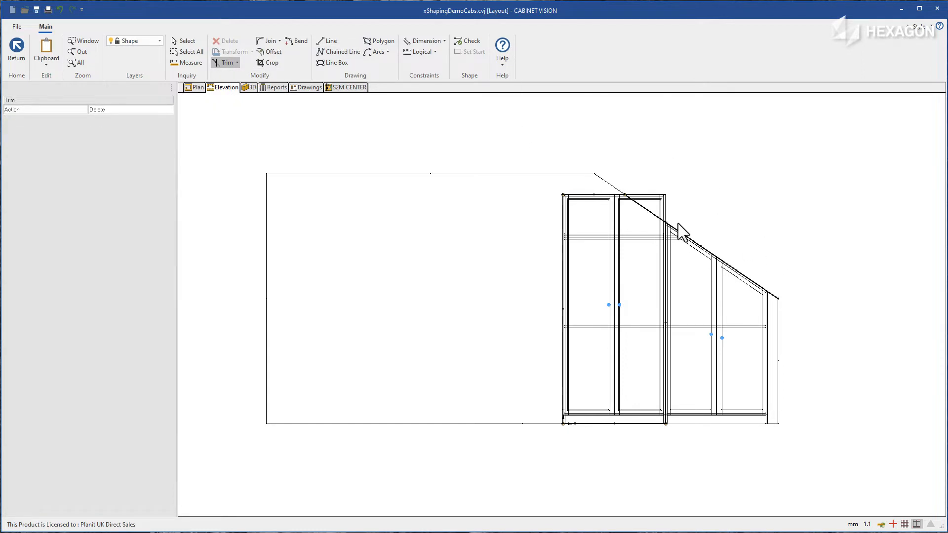
{"action": "left_click", "coordinate": [467, 41]}
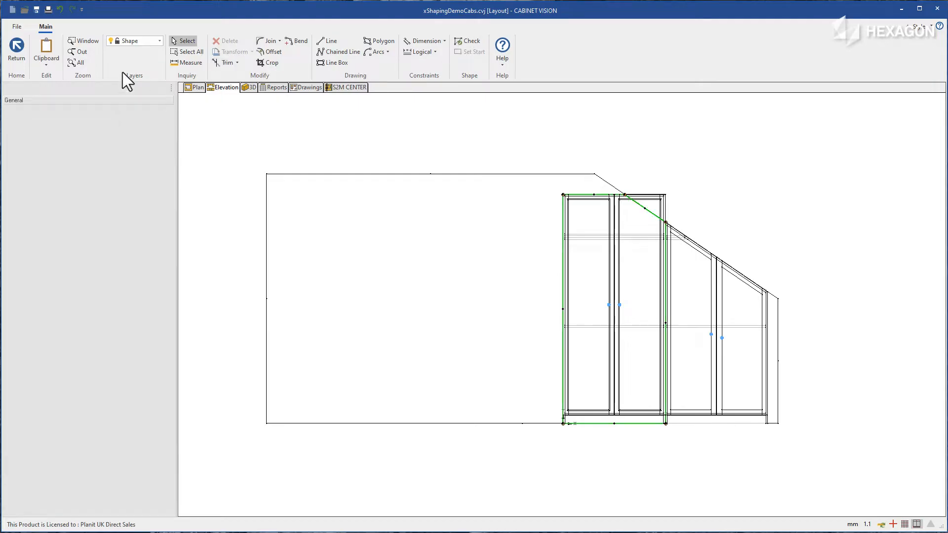
{"action": "left_click", "coordinate": [17, 59]}
{"action": "left_click", "coordinate": [427, 297]}
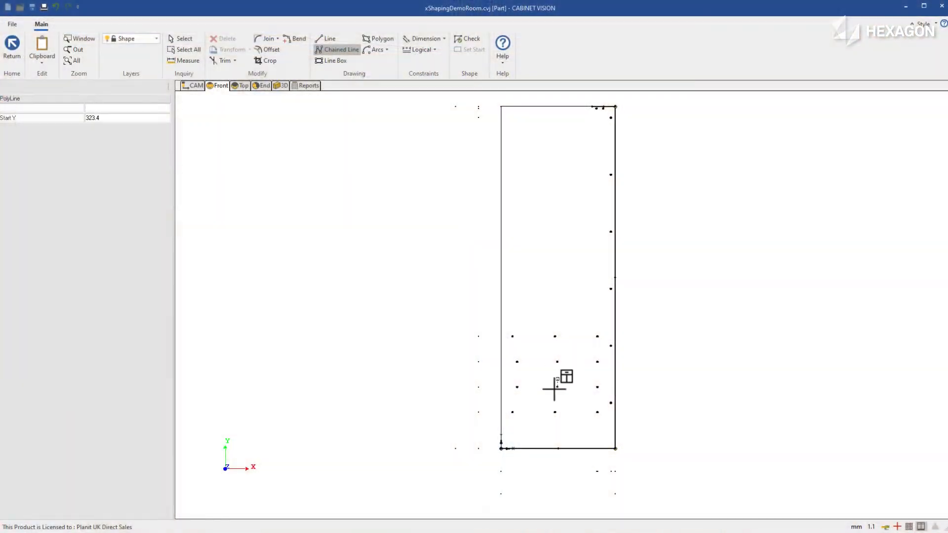
- Reshape the finished side with a 500 mm lower front edge and a diagonal up to the short top edge, check it and apply it
{"action": "left_click", "coordinate": [499, 449]}
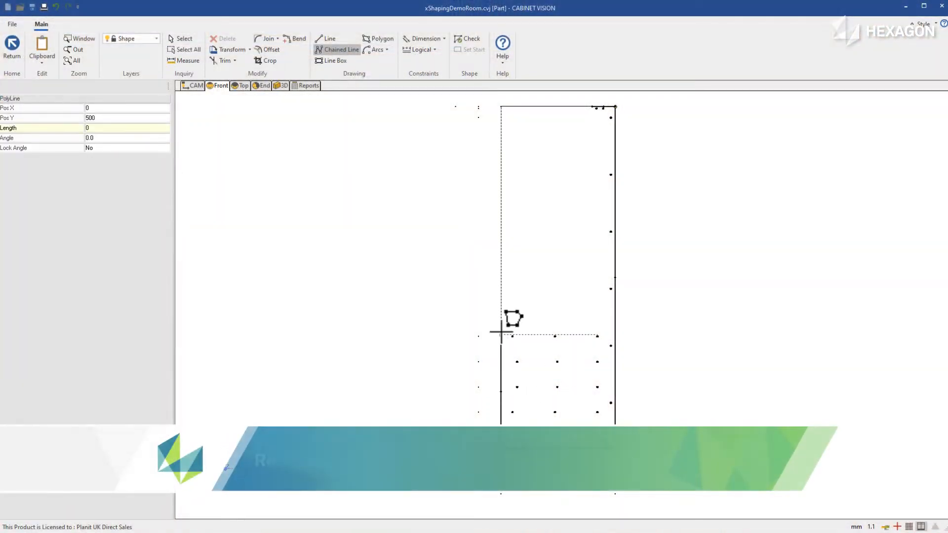
{"action": "right_click", "coordinate": [486, 167]}
{"action": "left_click", "coordinate": [466, 39]}
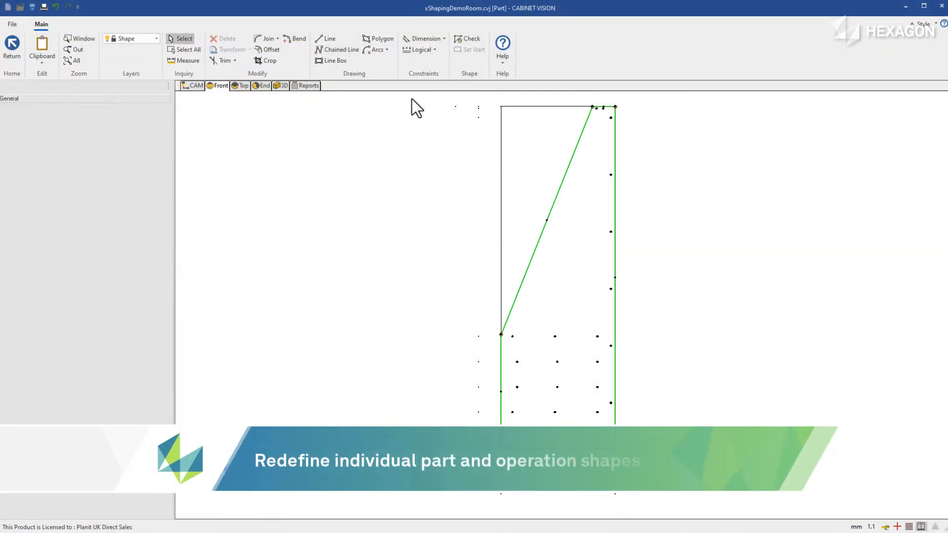
{"action": "left_click", "coordinate": [16, 63]}
{"action": "left_click", "coordinate": [429, 295]}
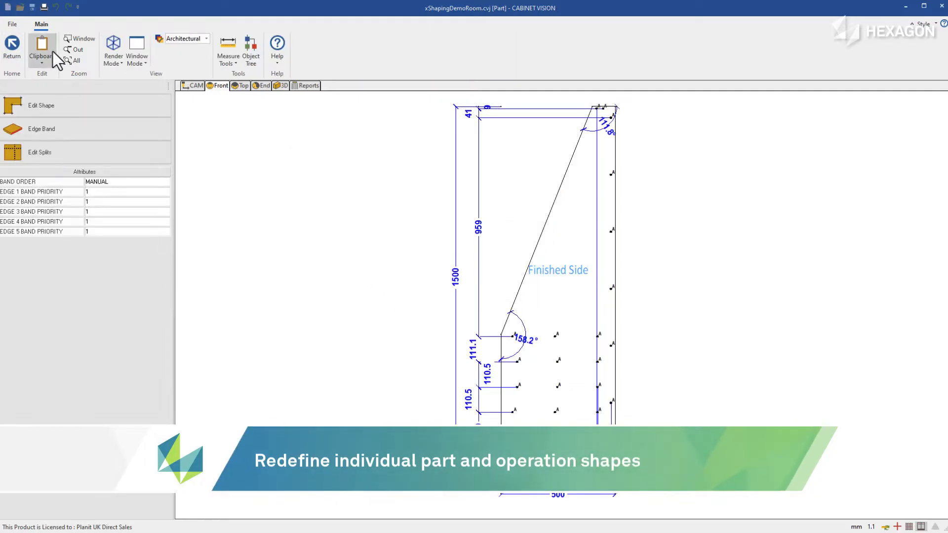
{"action": "left_click", "coordinate": [15, 54]}
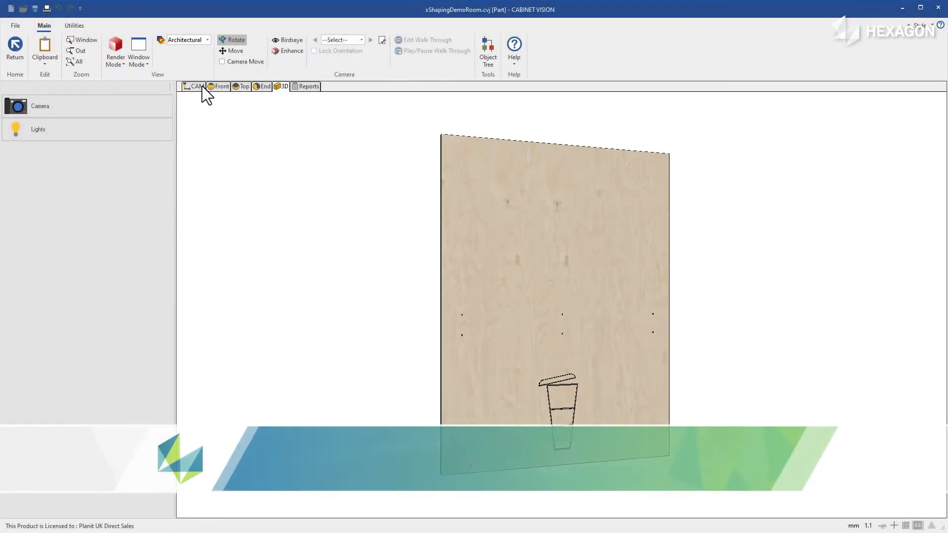
- Open the panel's CAM editor and add a front line bore with 100 mm spacing along the horizontal guide line
{"action": "left_click", "coordinate": [202, 87]}
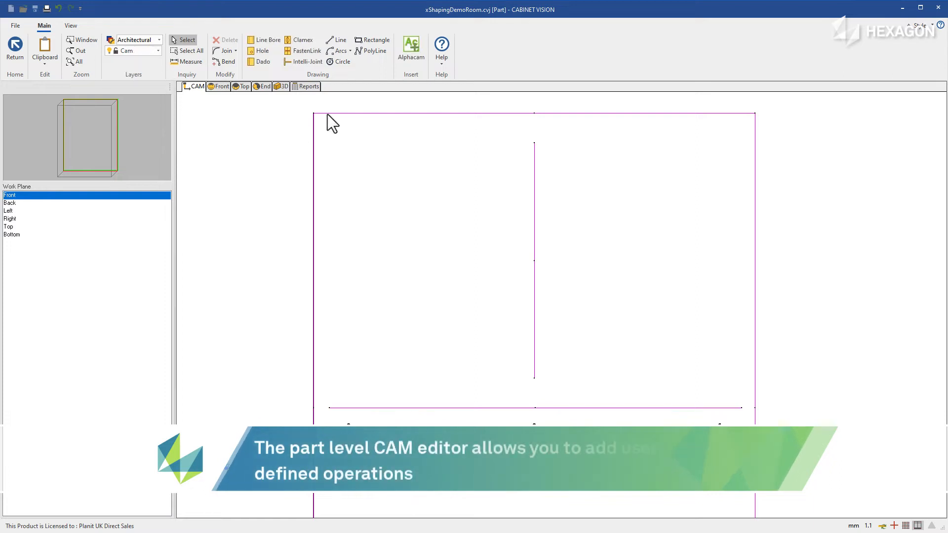
{"action": "left_click", "coordinate": [269, 40]}
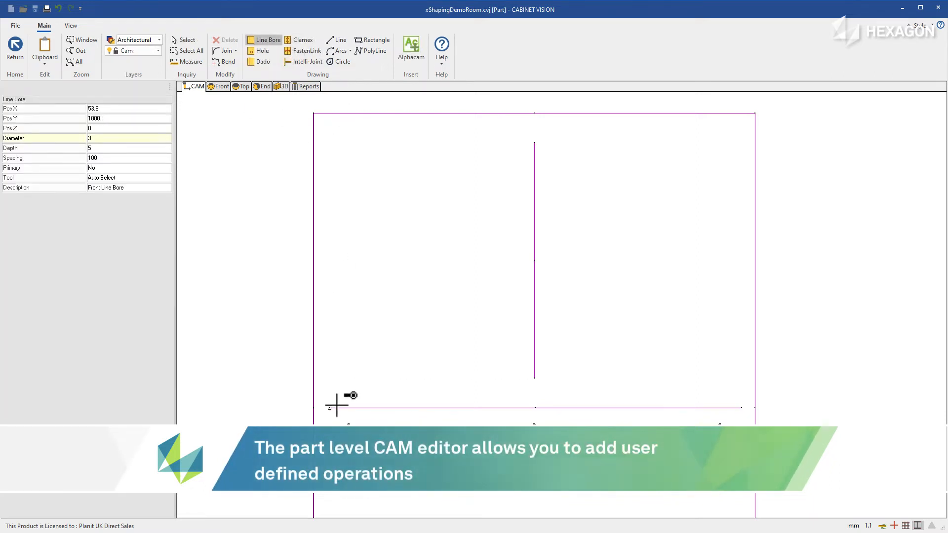
{"action": "left_click", "coordinate": [337, 406]}
{"action": "left_click", "coordinate": [741, 408]}
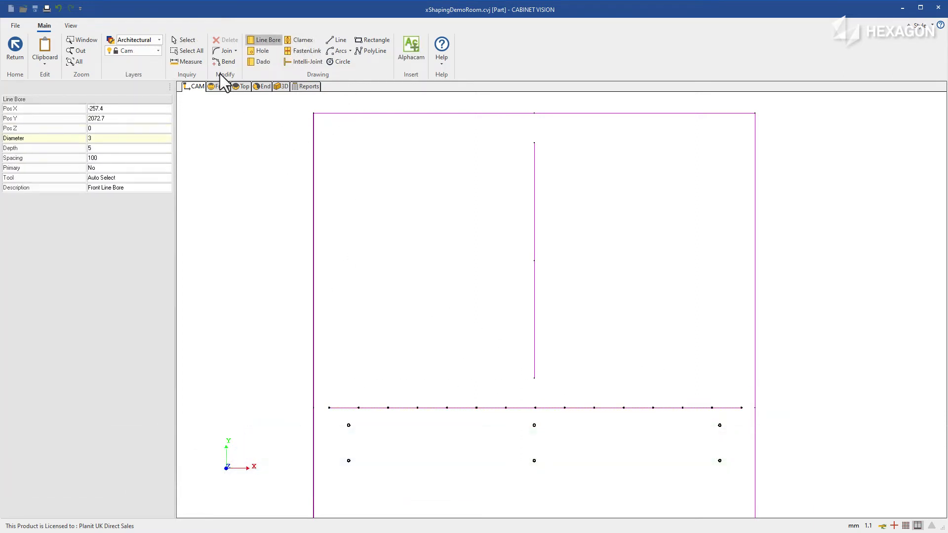
{"action": "key", "text": "Escape"}
- Set the line bore's hole diameter to 15 mm
{"action": "left_click", "coordinate": [390, 409]}
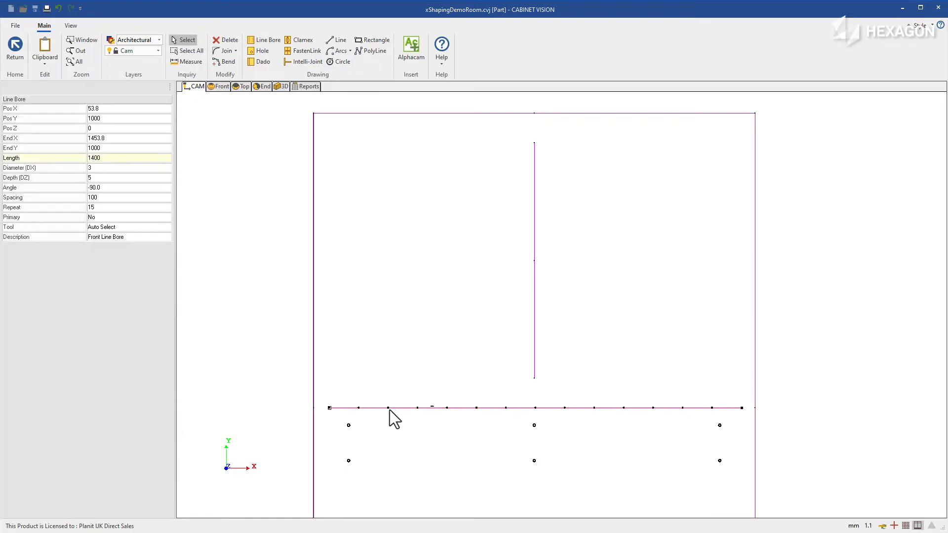
{"action": "left_click", "coordinate": [115, 167]}
{"action": "type", "text": "15"}
{"action": "key", "text": "Return"}
{"action": "left_click", "coordinate": [757, 428]}
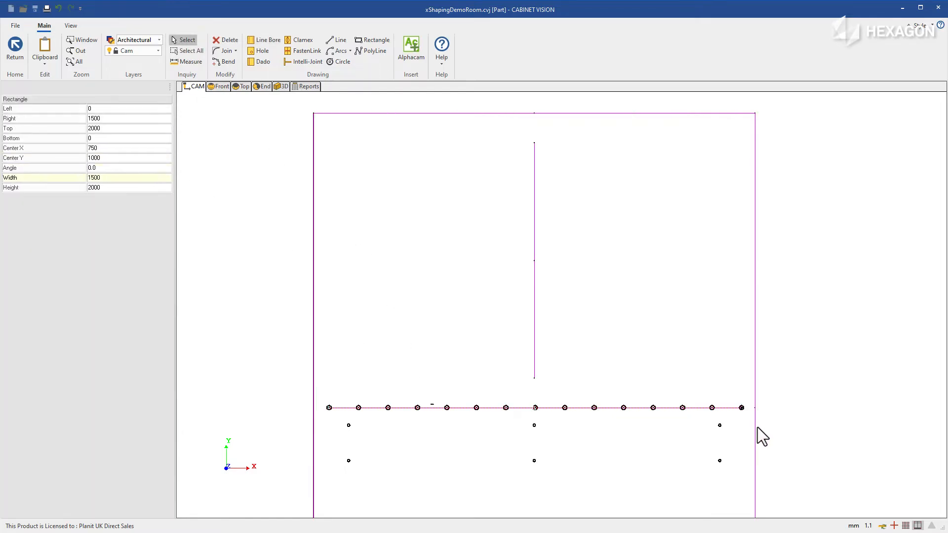
- Paste the copied group of one large and two small rectangles above the line bore, return to the assembly and show it in 3D
{"action": "key", "text": "ctrl+v"}
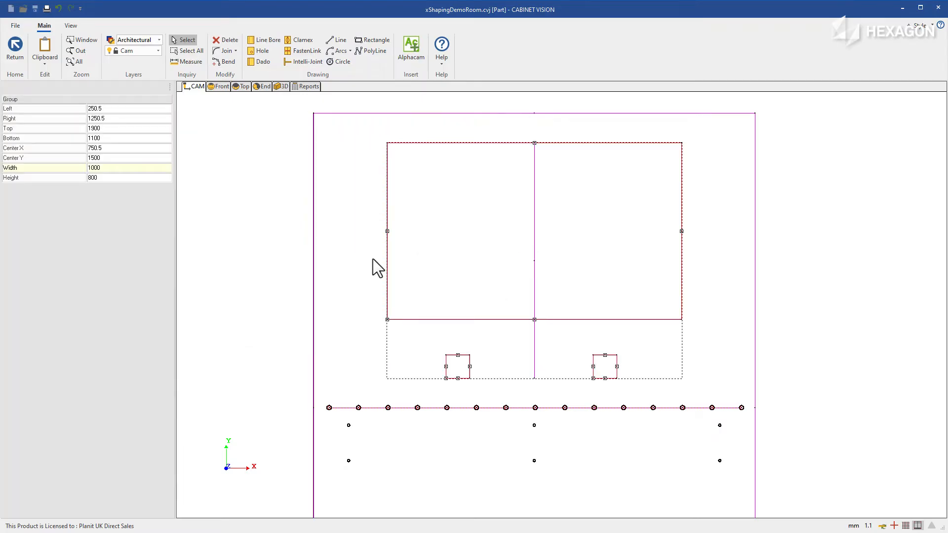
{"action": "left_click", "coordinate": [285, 173]}
{"action": "left_click", "coordinate": [20, 61]}
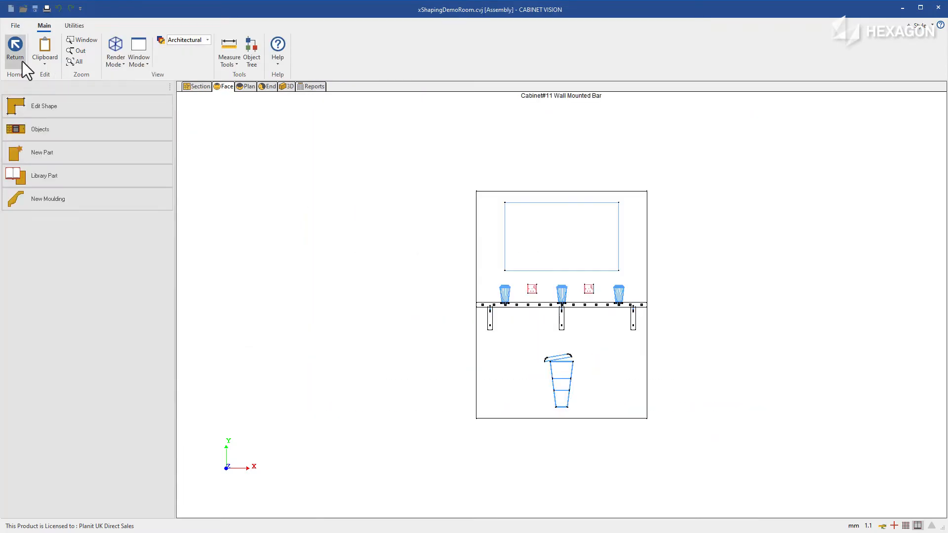
{"action": "left_click", "coordinate": [286, 88]}
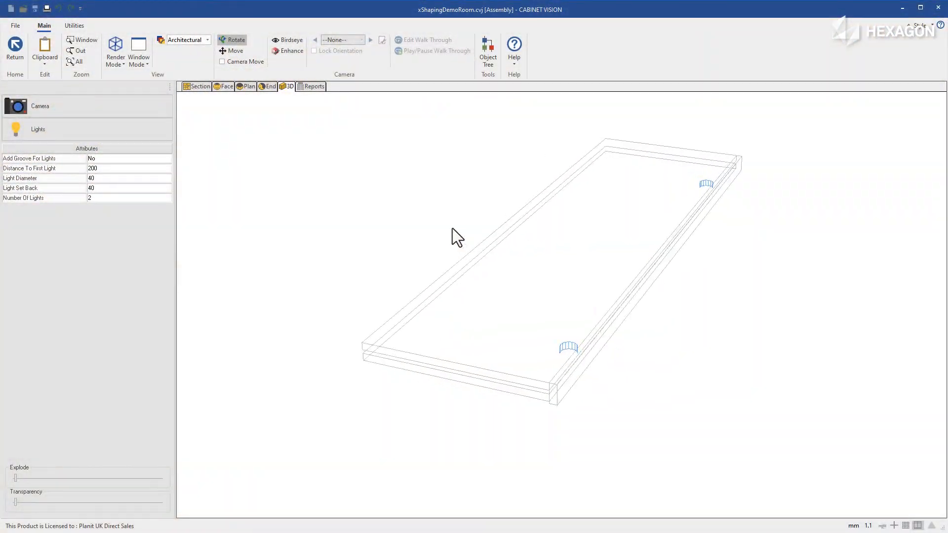
- Set the shelf's light set back to 200 and the light diameter to 80
{"action": "left_click_drag", "start_coordinate": [452, 228], "coordinate": [265, 212]}
{"action": "left_click", "coordinate": [111, 188]}
{"action": "type", "text": "200"}
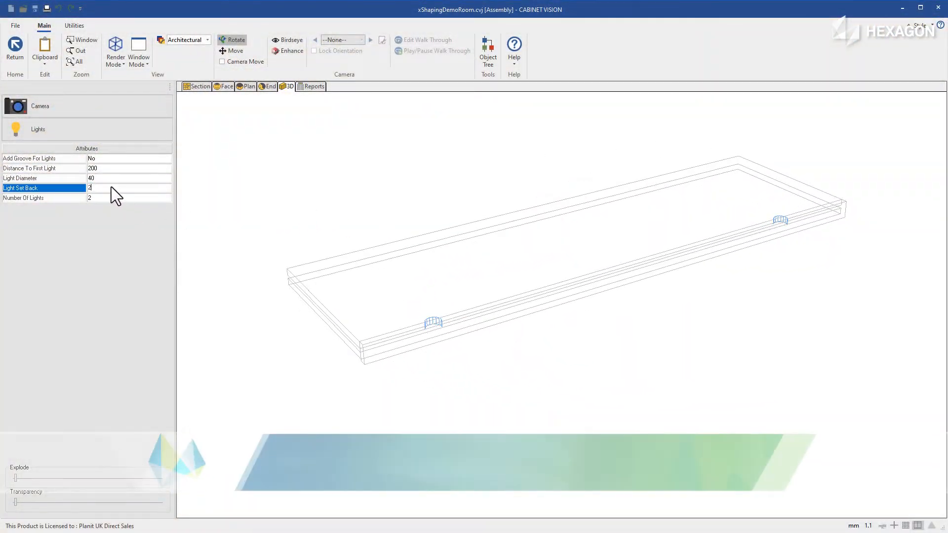
{"action": "key", "text": "Return"}
{"action": "left_click", "coordinate": [106, 179]}
{"action": "type", "text": "80"}
{"action": "key", "text": "Return"}
- Set the number of lights to 5 and add the groove for the lights
{"action": "left_click", "coordinate": [106, 193]}
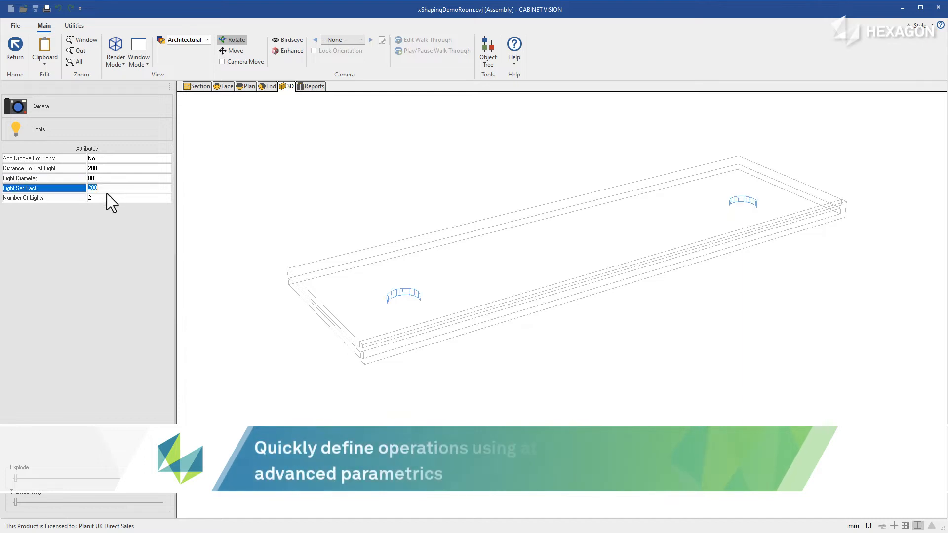
{"action": "left_click", "coordinate": [106, 198]}
{"action": "type", "text": "5"}
{"action": "key", "text": "Return"}
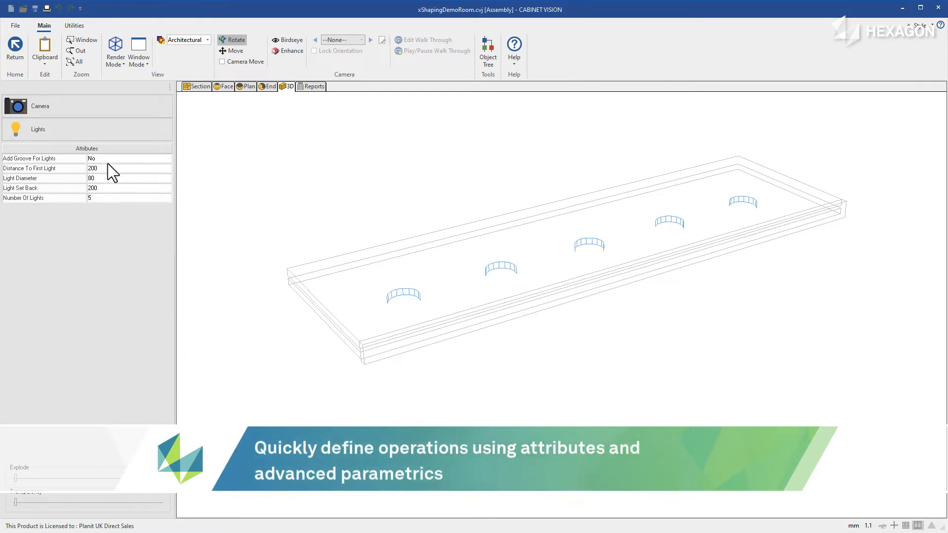
{"action": "left_click", "coordinate": [108, 159]}
{"action": "left_click", "coordinate": [110, 174]}
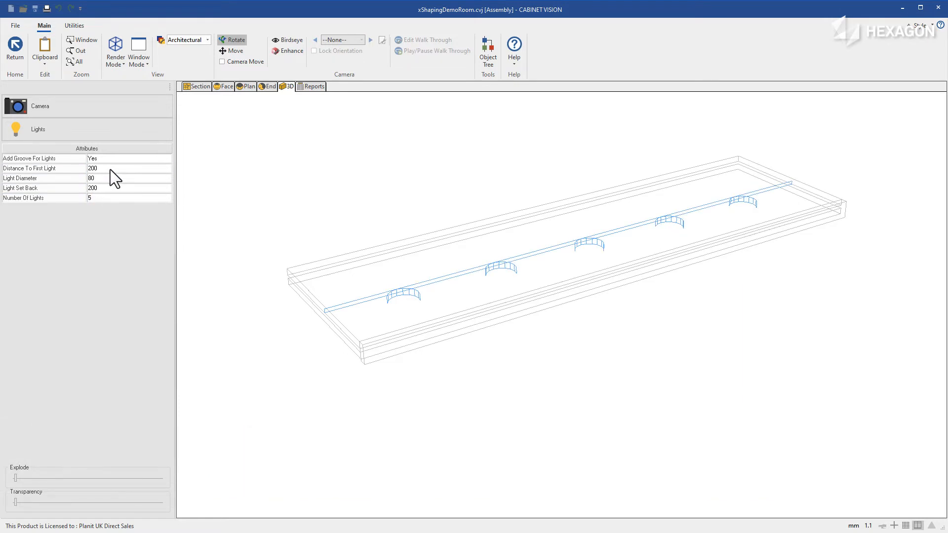
- Set the distance to the first light to 150 and the light set back to 250, and check the shelf
{"action": "left_click", "coordinate": [110, 169]}
{"action": "type", "text": "150"}
{"action": "key", "text": "Return"}
{"action": "left_click", "coordinate": [108, 188]}
{"action": "type", "text": "2"}
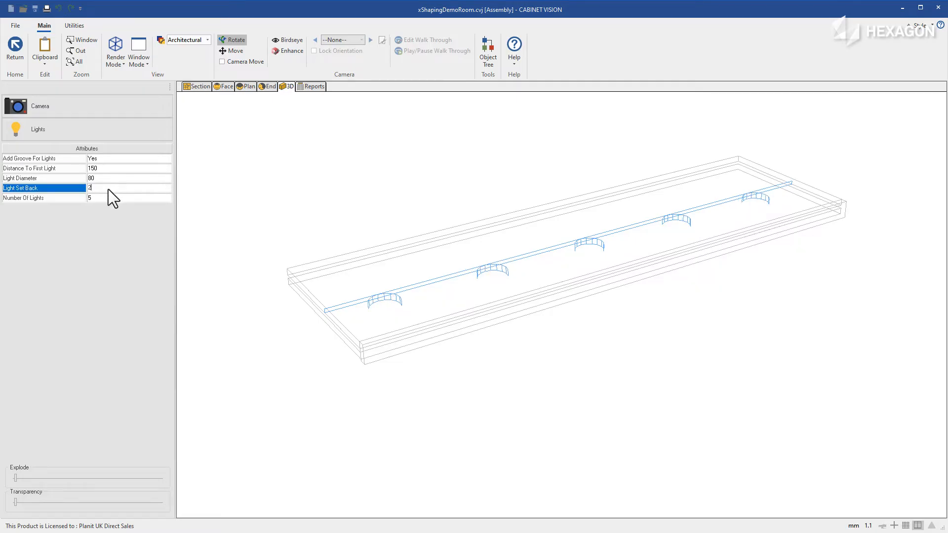
{"action": "type", "text": "50"}
{"action": "key", "text": "Return"}
{"action": "left_click_drag", "start_coordinate": [386, 184], "coordinate": [480, 203]}
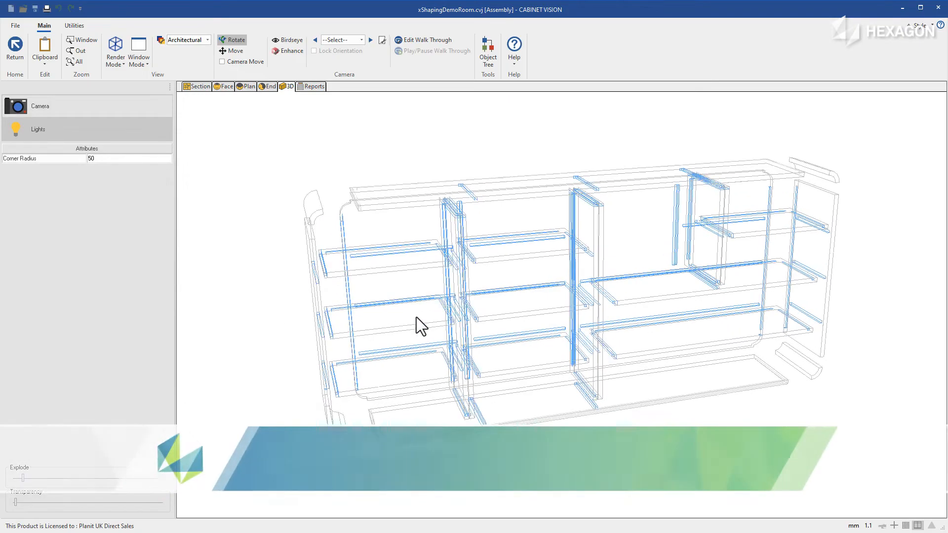
- Try corner radii of 100 and 150 on the exploded shelving cabinet
{"action": "left_click_drag", "start_coordinate": [303, 240], "coordinate": [455, 309]}
{"action": "left_click", "coordinate": [134, 160]}
{"action": "type", "text": "100"}
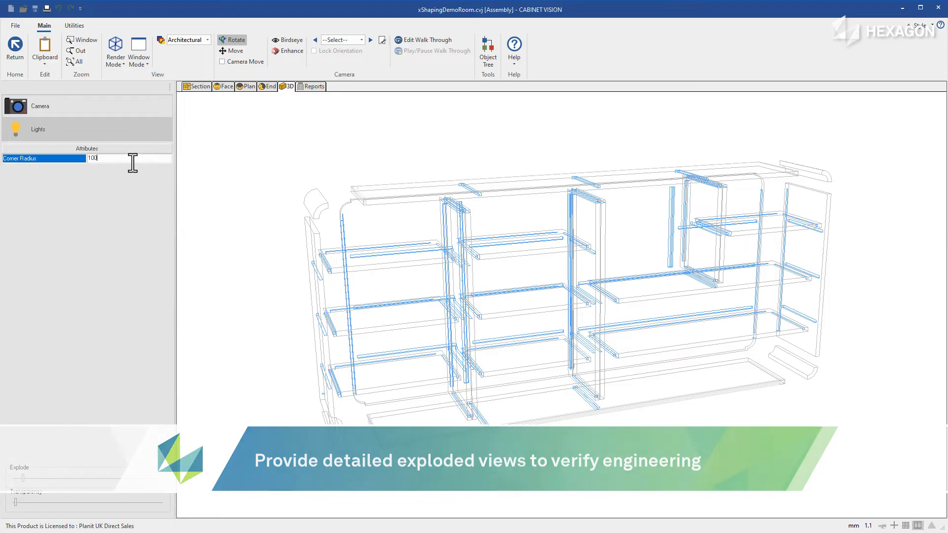
{"action": "key", "text": "Return"}
{"action": "left_click", "coordinate": [130, 160]}
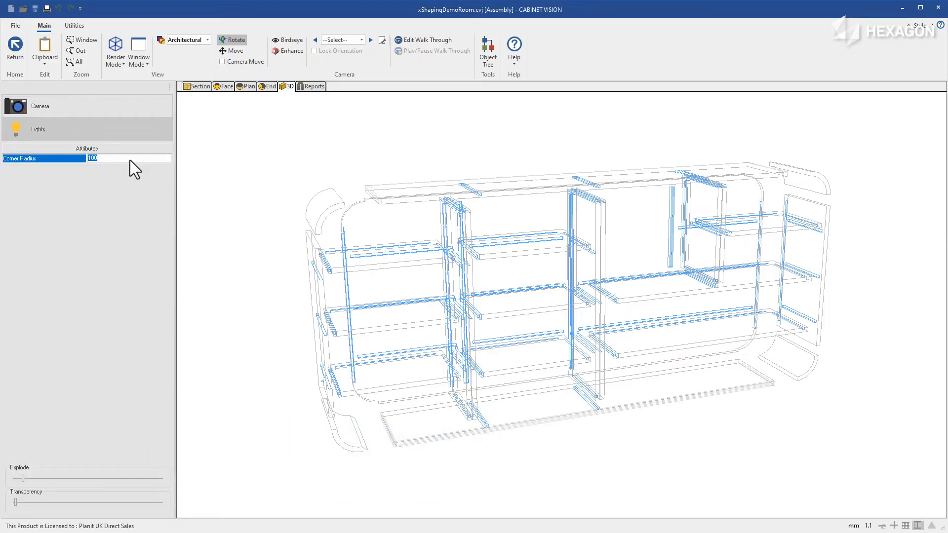
{"action": "type", "text": "150"}
{"action": "key", "text": "Return"}
- Set the shelving cabinet's corner radius to 300 and collapse the exploded view to inspect the assembled shape
{"action": "left_click", "coordinate": [130, 160]}
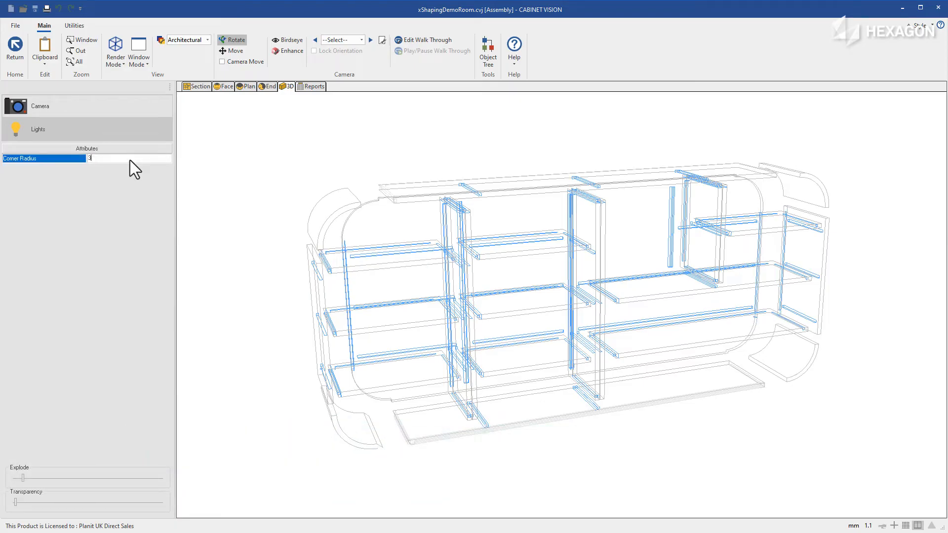
{"action": "type", "text": "300"}
{"action": "key", "text": "Return"}
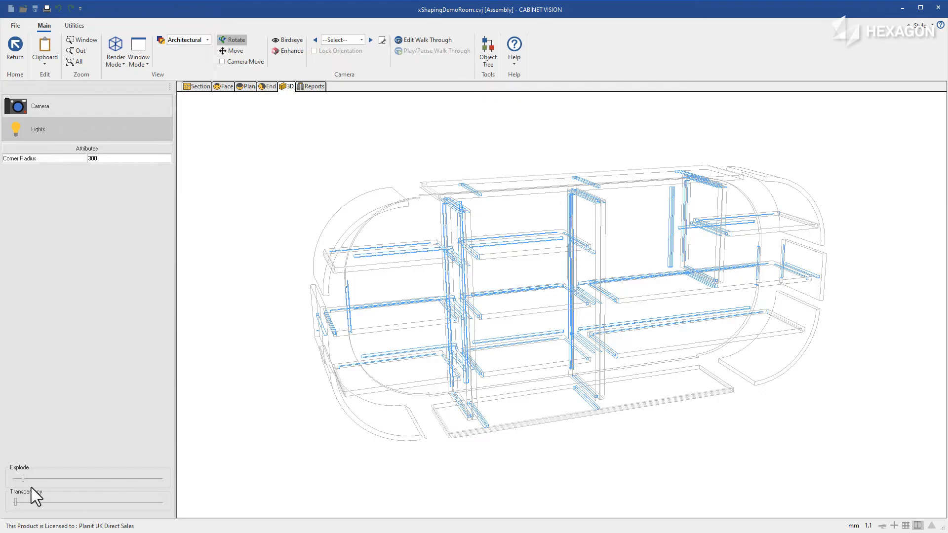
{"action": "left_click_drag", "start_coordinate": [23, 479], "coordinate": [15, 479]}
{"action": "left_click_drag", "start_coordinate": [634, 268], "coordinate": [528, 259]}
{"action": "left_click", "coordinate": [341, 61]}
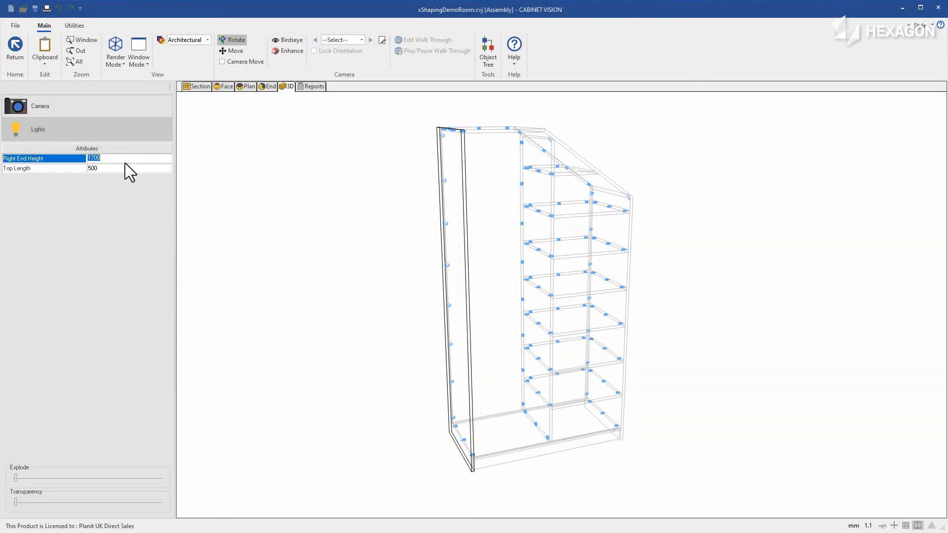
- Try a right end height of 1500 and a top length of 350 on the sloped cabinet
{"action": "type", "text": "1500"}
{"action": "key", "text": "Return"}
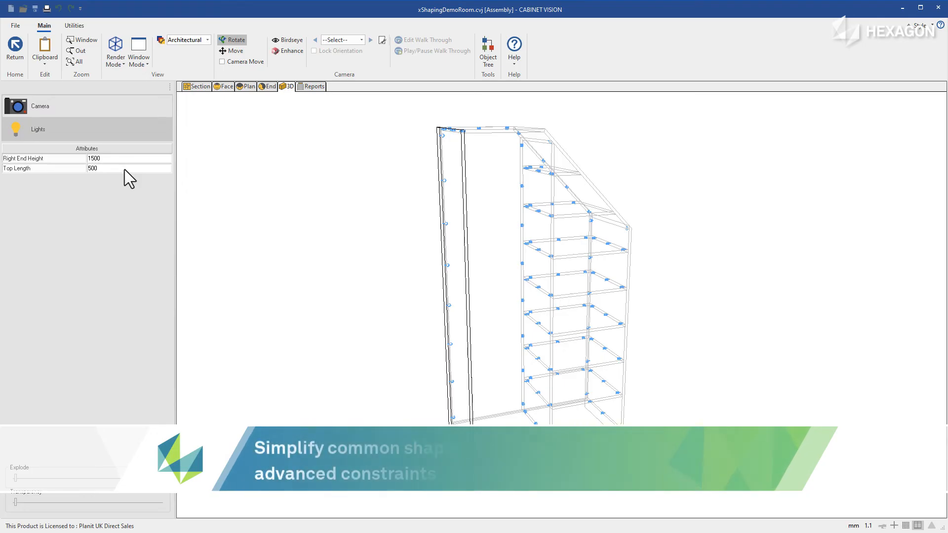
{"action": "left_click", "coordinate": [123, 171]}
{"action": "type", "text": "350"}
{"action": "key", "text": "Return"}
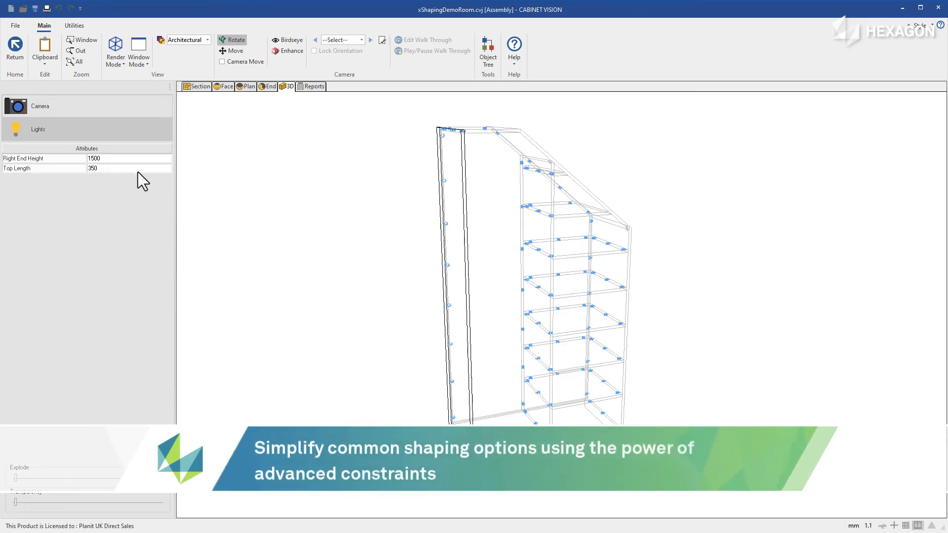
- Set the sloped cabinet's top length to 450 and its right end height to 1800, and check the shape
{"action": "left_click_drag", "start_coordinate": [642, 213], "coordinate": [266, 222]}
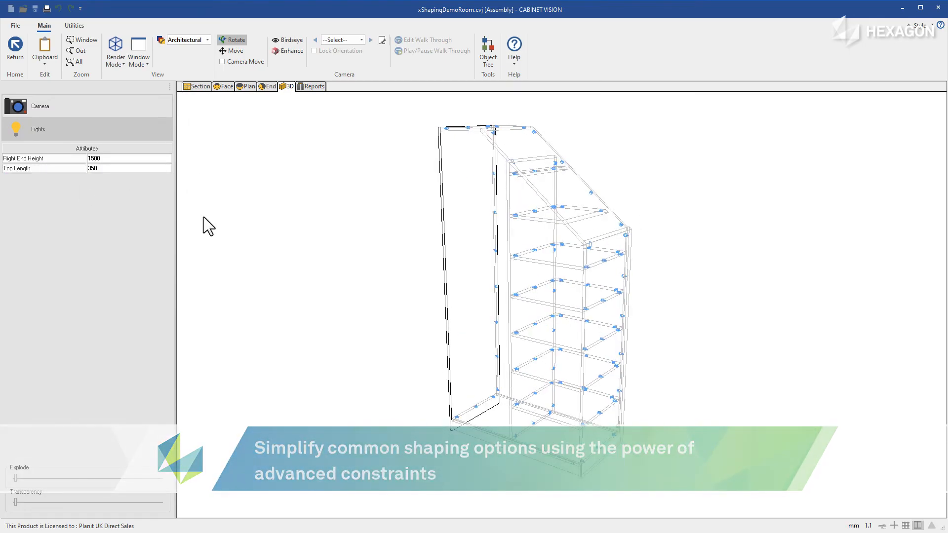
{"action": "left_click", "coordinate": [106, 170]}
{"action": "type", "text": "450"}
{"action": "key", "text": "Return"}
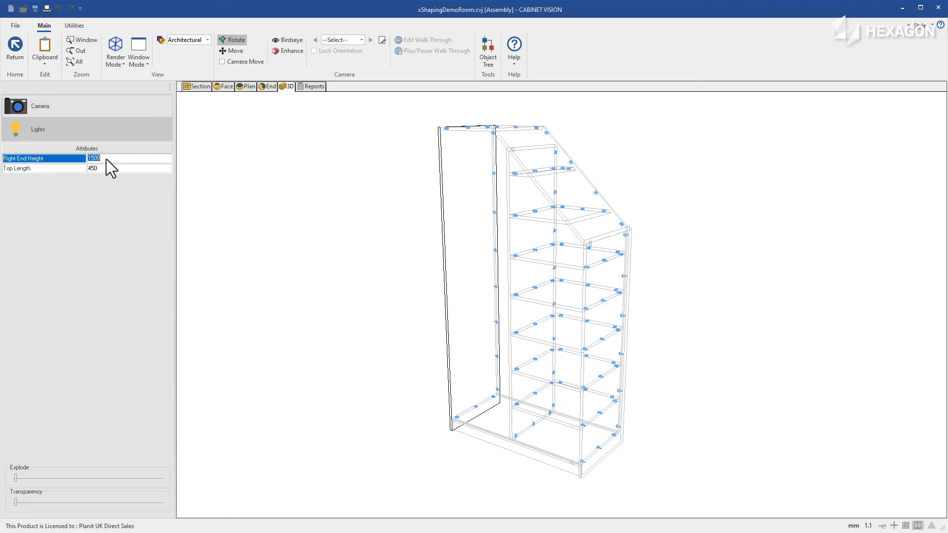
{"action": "left_click", "coordinate": [106, 159]}
{"action": "type", "text": "1800"}
{"action": "key", "text": "Return"}
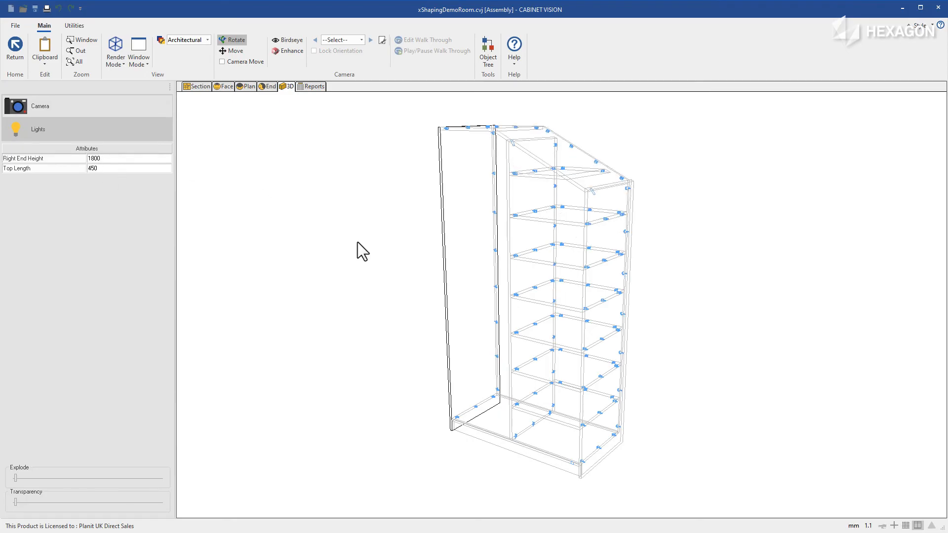
{"action": "left_click_drag", "start_coordinate": [358, 242], "coordinate": [547, 291]}
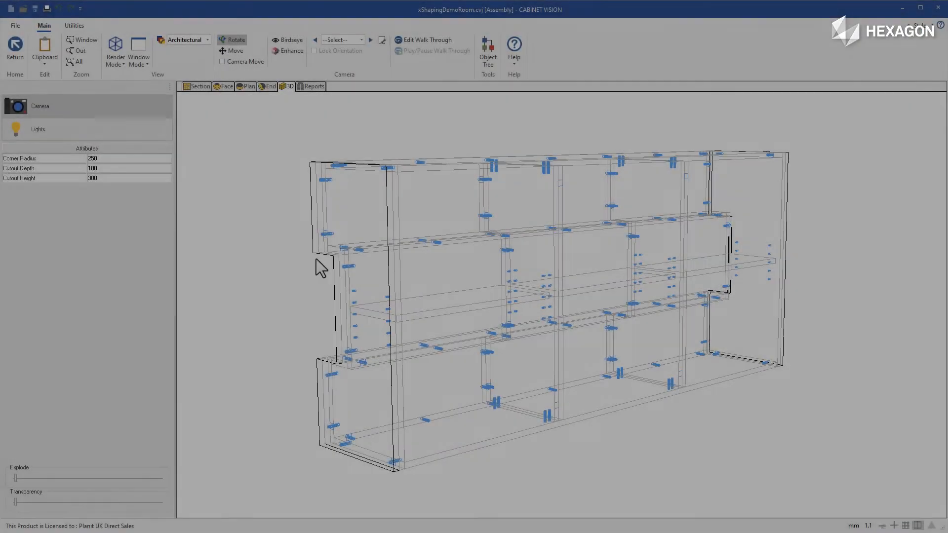
- Set the cutout height of the recessed cabinet to 400
{"action": "left_click_drag", "start_coordinate": [315, 263], "coordinate": [420, 268]}
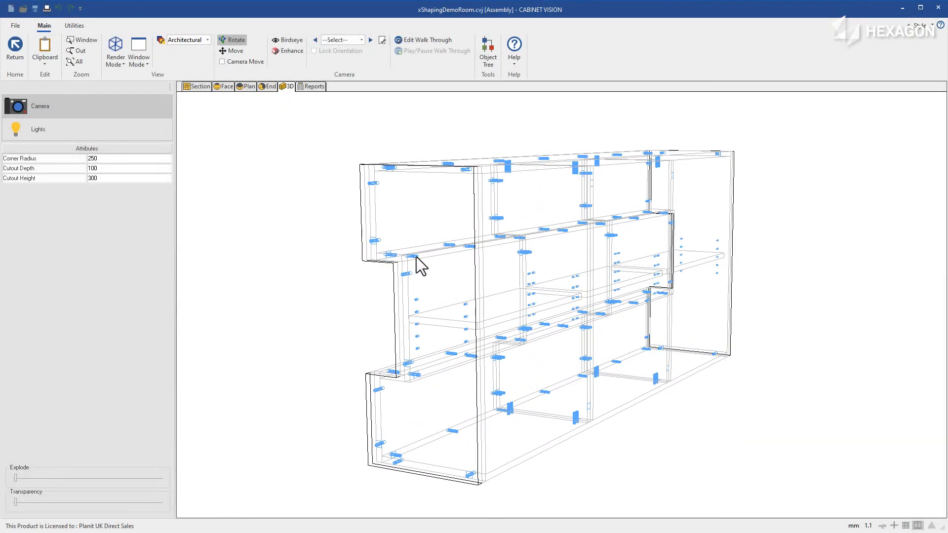
{"action": "left_click", "coordinate": [115, 179]}
{"action": "type", "text": "400"}
{"action": "key", "text": "Return"}
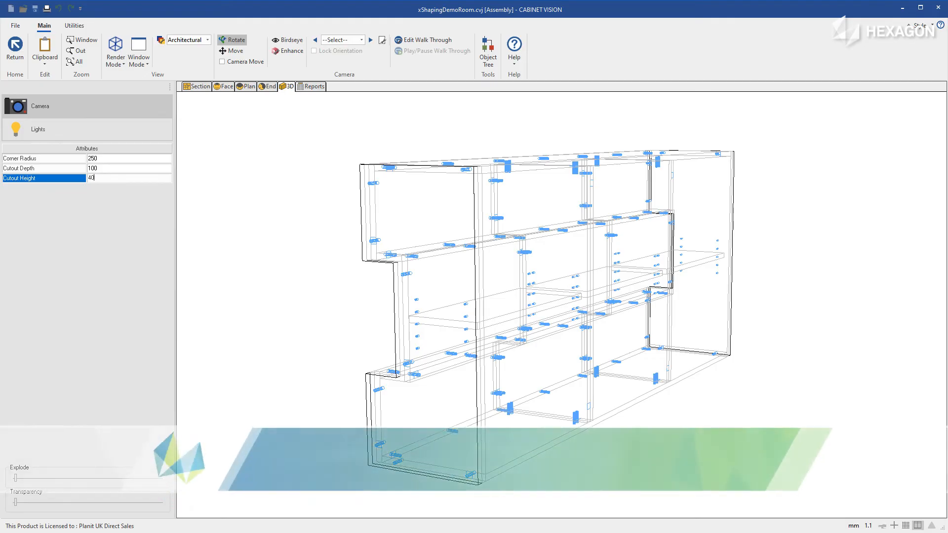
- Try cutout depths of 200, 250 and 100 on the recessed cabinet
{"action": "left_click", "coordinate": [106, 170]}
{"action": "type", "text": "200"}
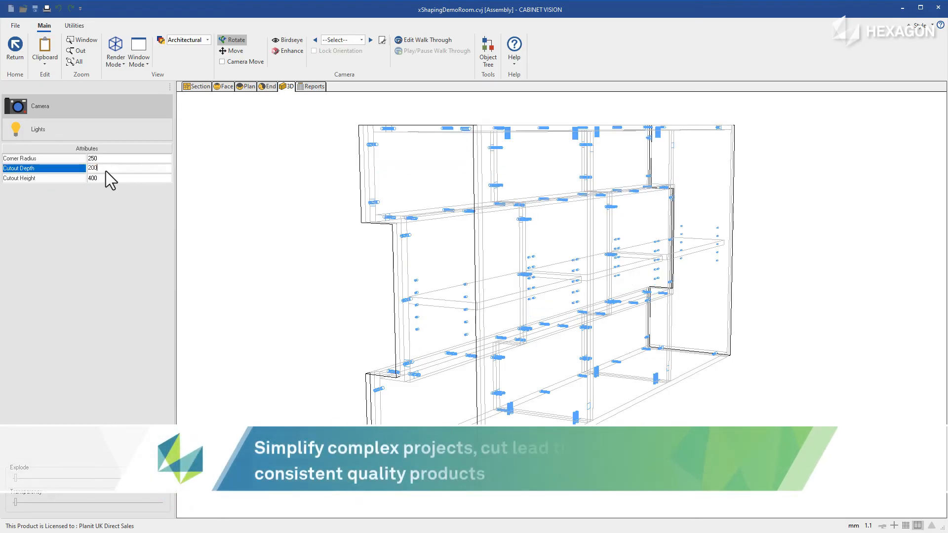
{"action": "key", "text": "Return"}
{"action": "left_click", "coordinate": [105, 171]}
{"action": "type", "text": "250"}
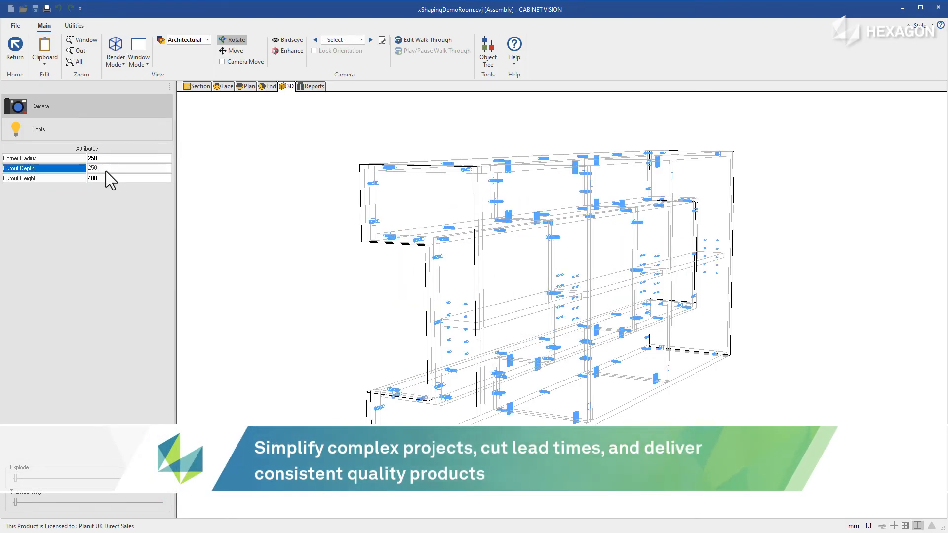
{"action": "key", "text": "Return"}
{"action": "left_click", "coordinate": [106, 171]}
{"action": "type", "text": "100"}
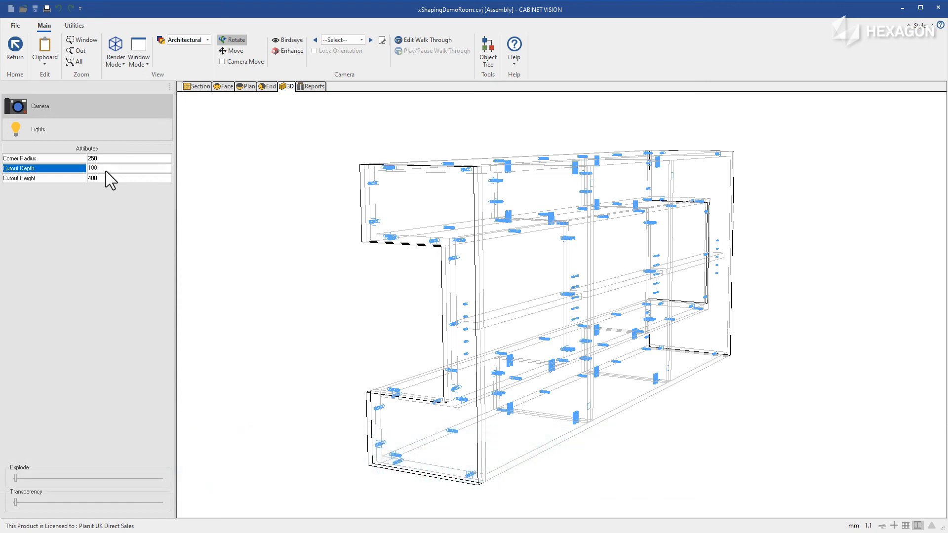
{"action": "key", "text": "Return"}
- Explode the recessed cabinet slightly, view it from the other side and set its cutout depth to 250
{"action": "left_click_drag", "start_coordinate": [460, 345], "coordinate": [380, 322]}
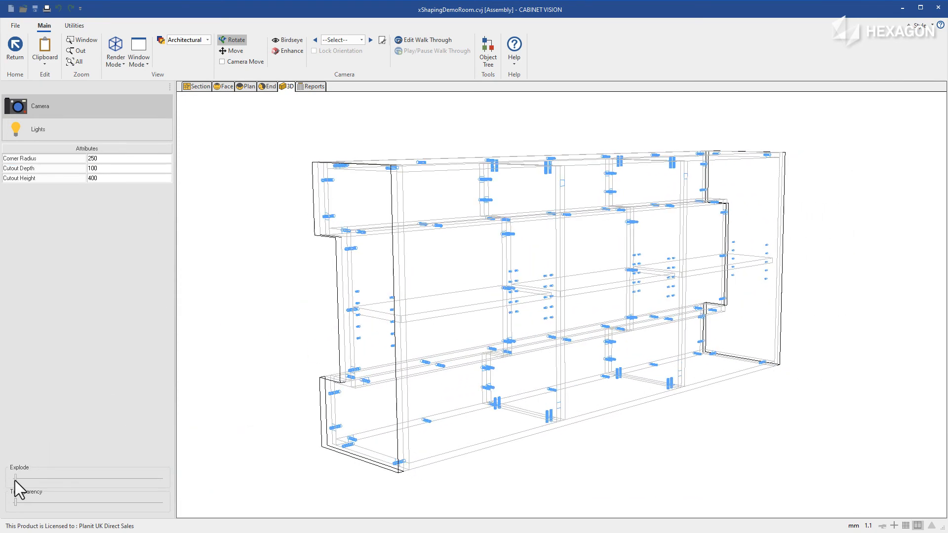
{"action": "left_click_drag", "start_coordinate": [15, 480], "coordinate": [26, 480]}
{"action": "left_click_drag", "start_coordinate": [659, 264], "coordinate": [533, 289]}
{"action": "left_click", "coordinate": [114, 168]}
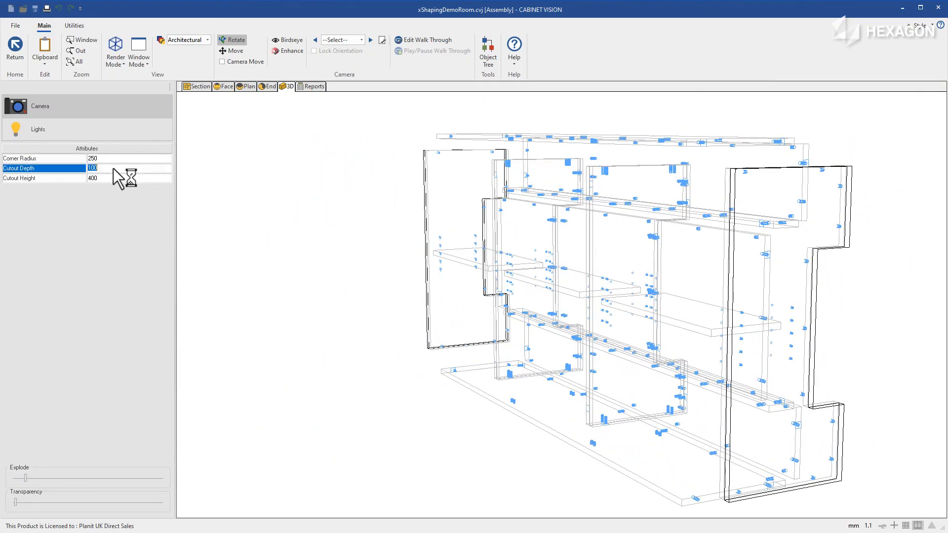
{"action": "type", "text": "250"}
{"action": "key", "text": "Return"}
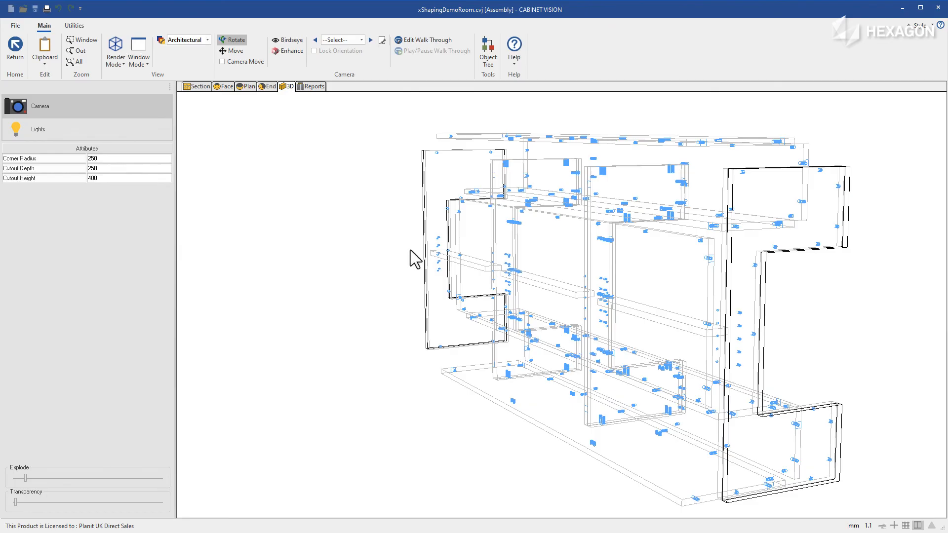